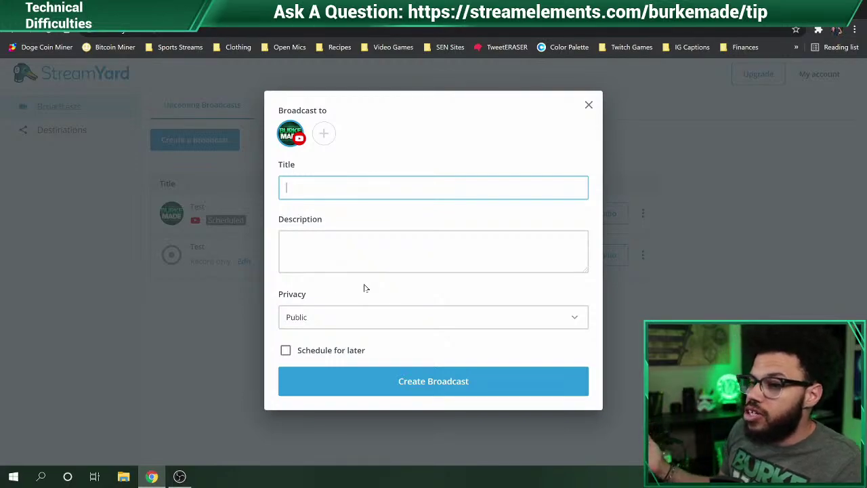
click(334, 258)
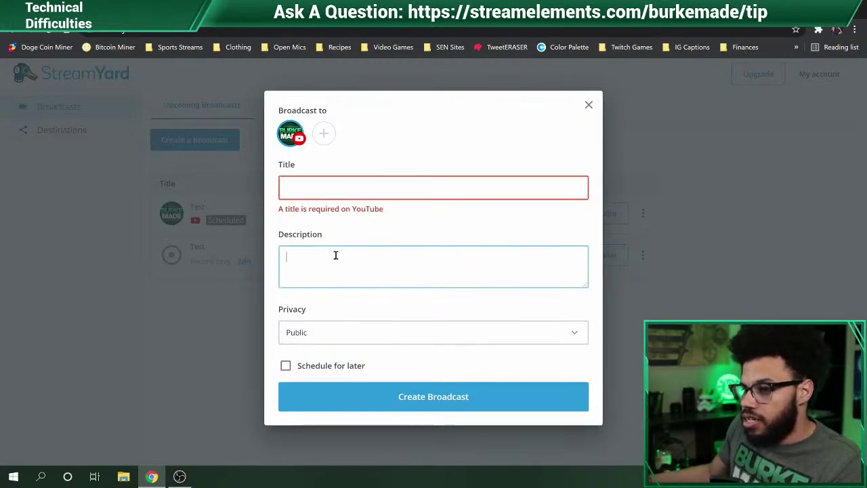
click(326, 335)
click(355, 354)
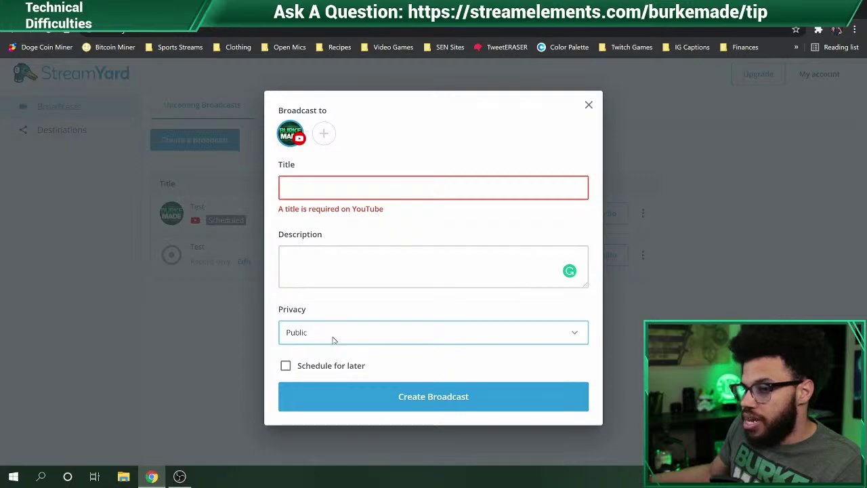
click(333, 340)
click(329, 372)
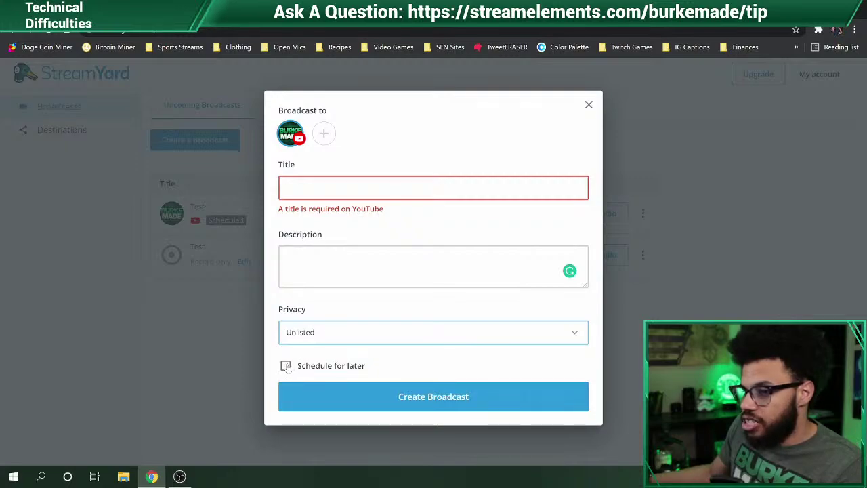
click(285, 366)
scroll(371, 314, down, 1)
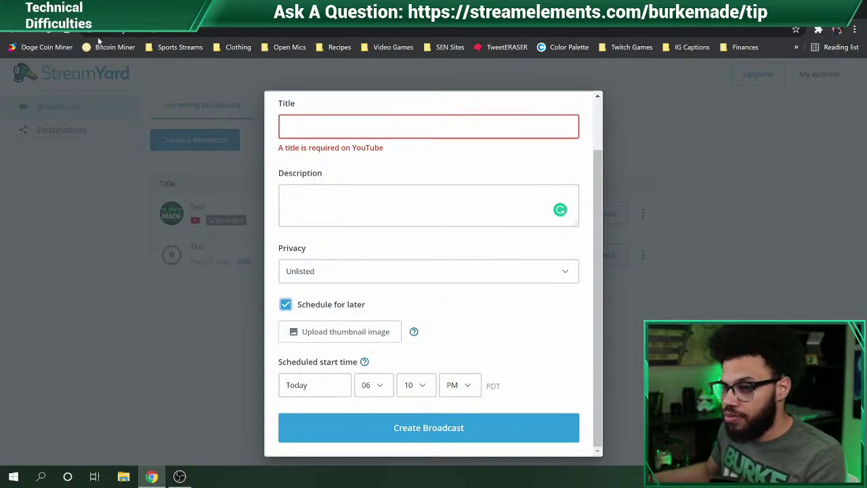
click(106, 285)
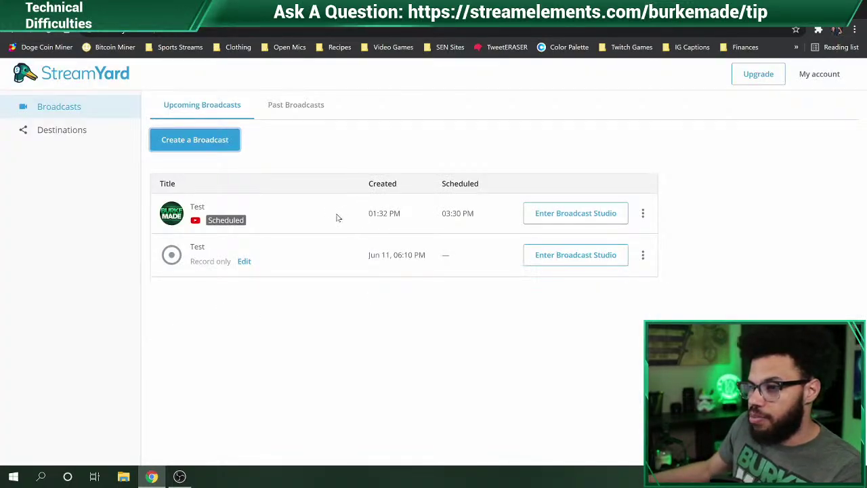
- Enter the broadcast studio of the scheduled YouTube broadcast Test, keeping the prefilled display name
click(556, 212)
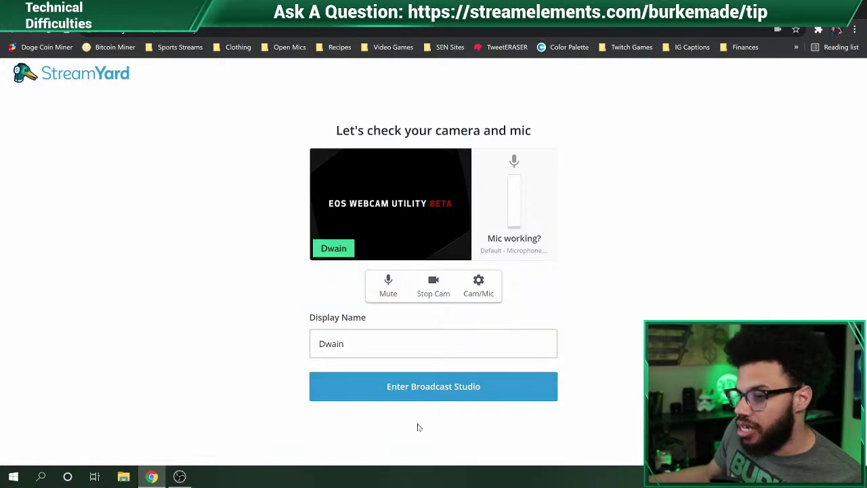
click(411, 396)
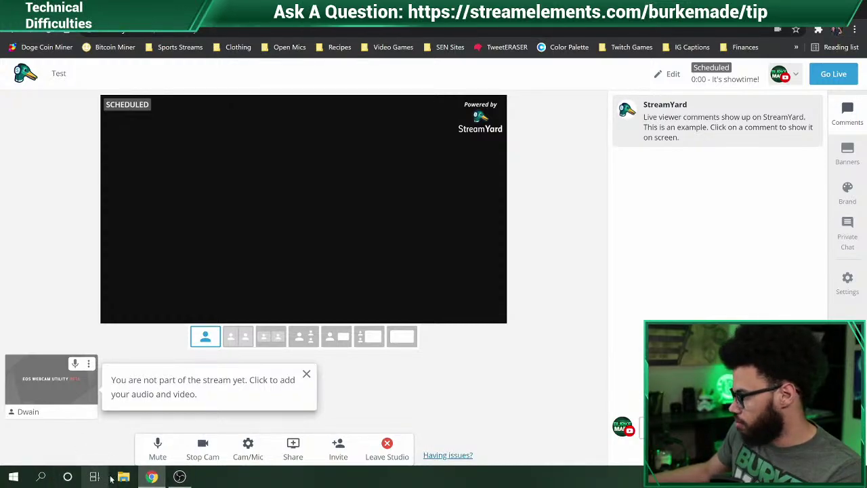
- Switch to OBS, close the Custom Browser Docks dialog and narrow the Banners dock to enlarge the preview
click(179, 476)
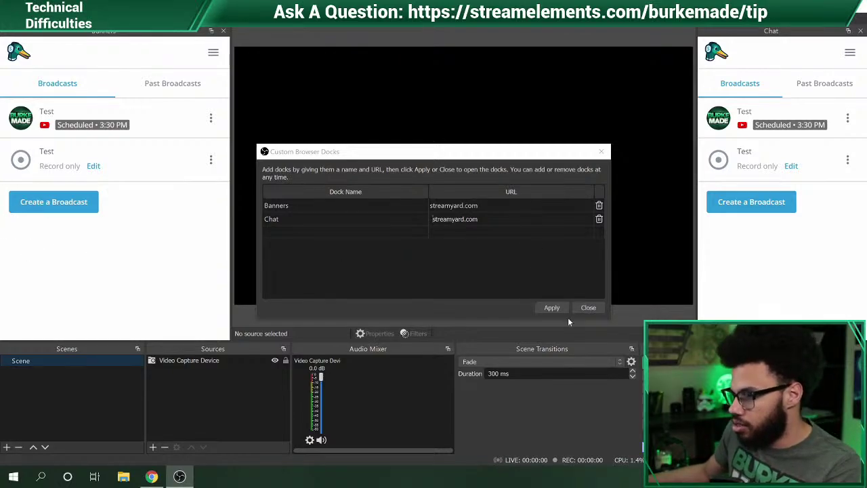
click(587, 307)
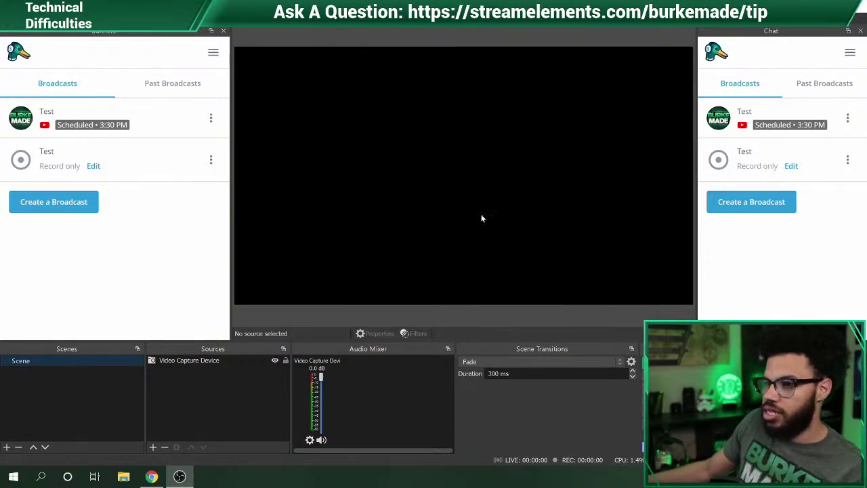
drag(231, 162, 168, 171)
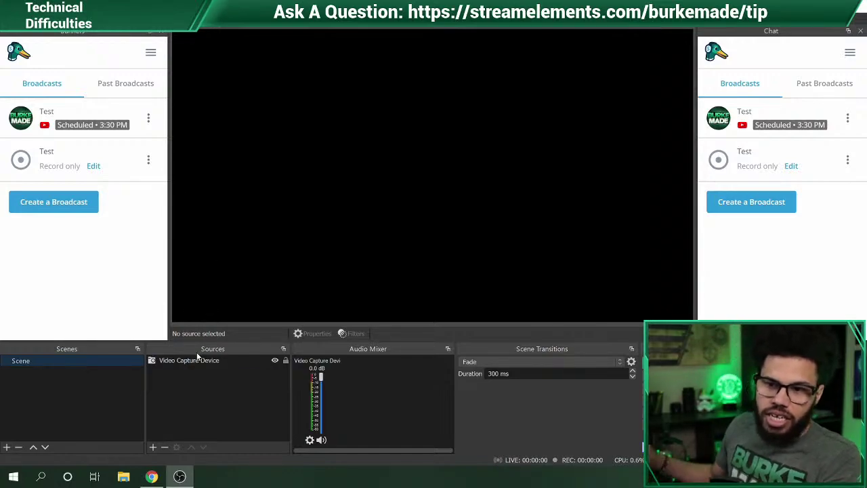
- Add a new Window Capture source named Streamyard to the scene
click(153, 447)
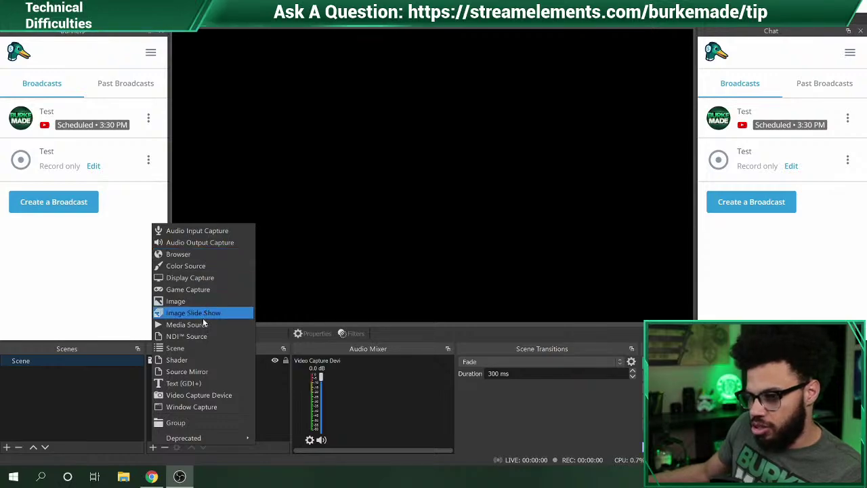
click(197, 409)
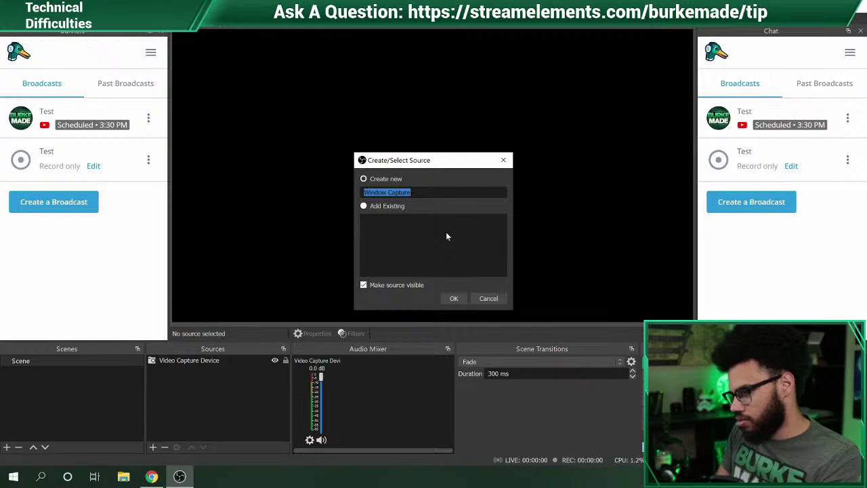
text(Ste)
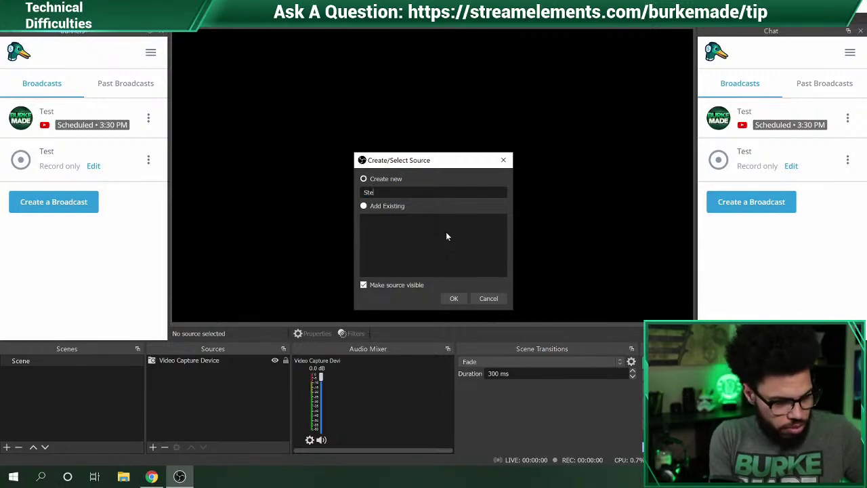
key(BackSpace)
text(reamyard)
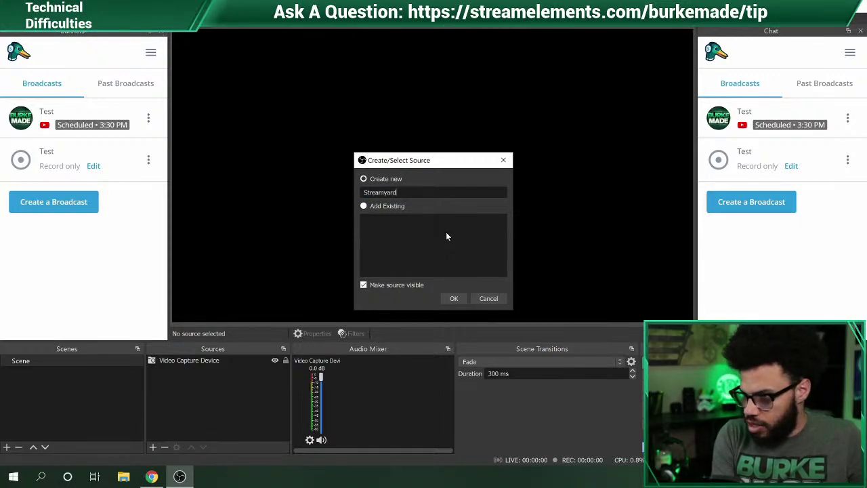
key(Return)
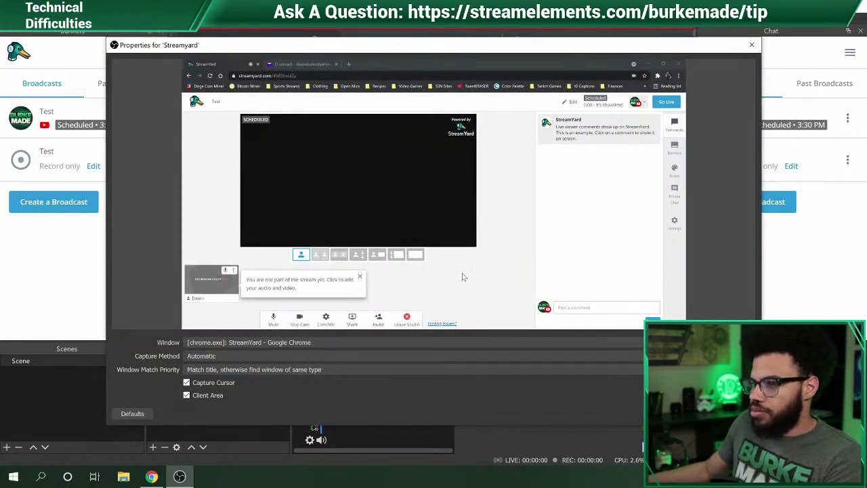
- Set the source to capture the StreamYard - Google Chrome window, with Capture Cursor and Client Area turned off
click(350, 343)
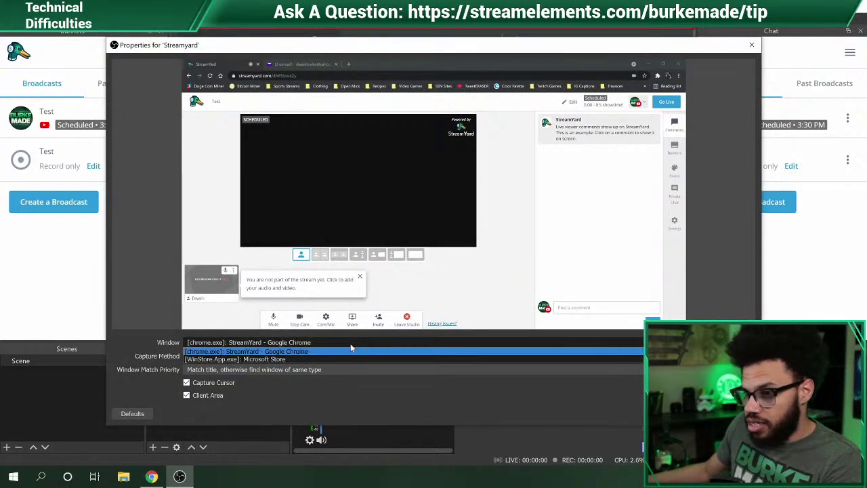
click(328, 348)
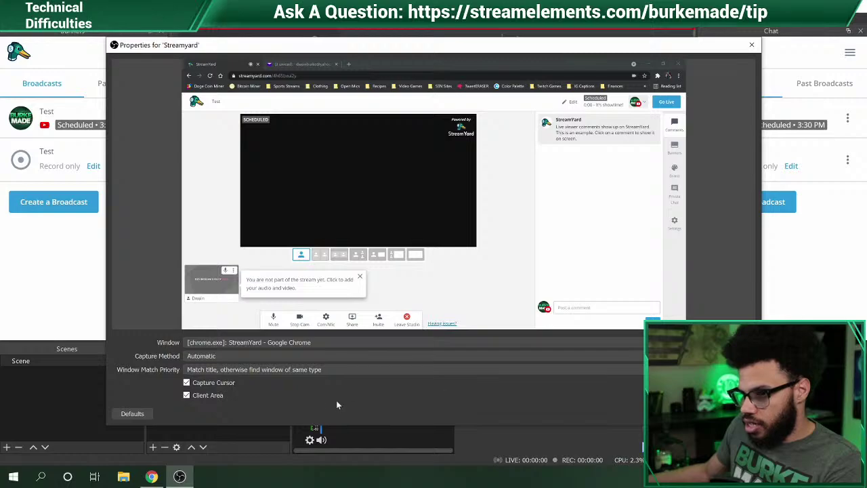
click(187, 384)
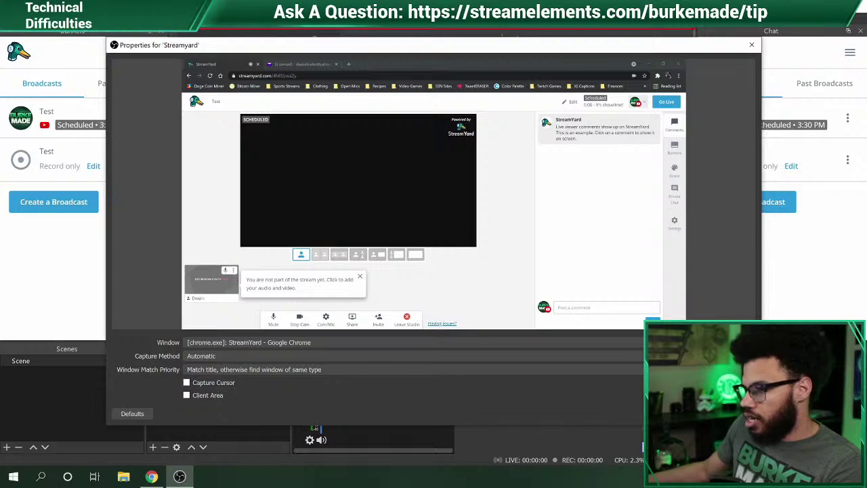
key(Return)
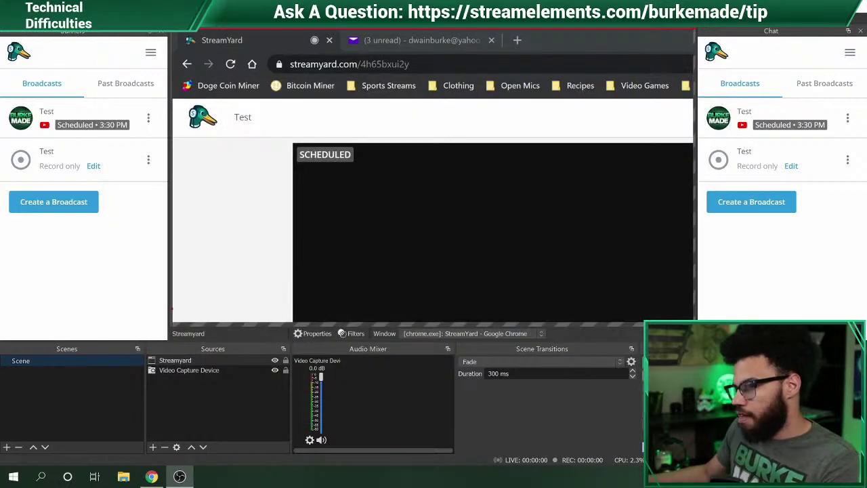
- Stretch the Streamyard window capture to fill the whole screen in the preview
drag(497, 206, 437, 136)
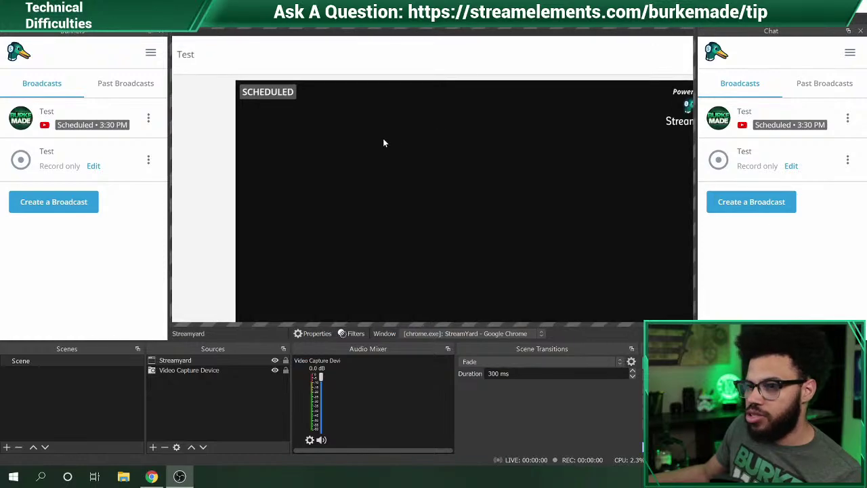
right_click(383, 138)
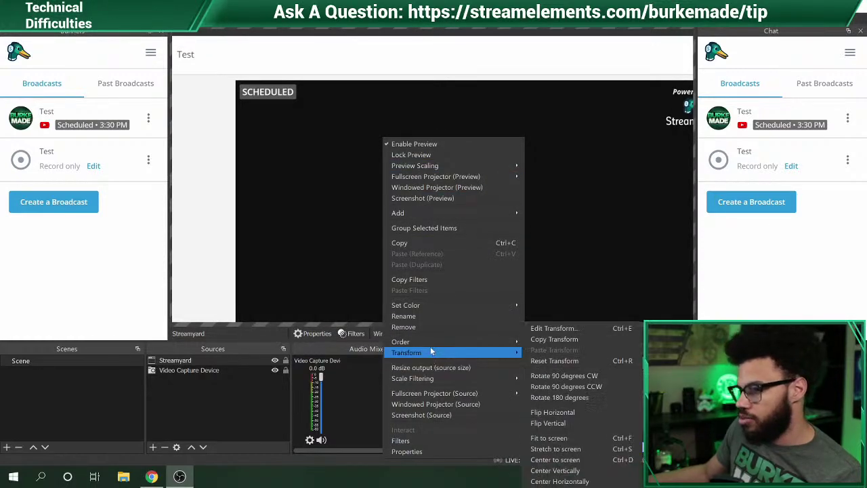
mouse_move(513, 352)
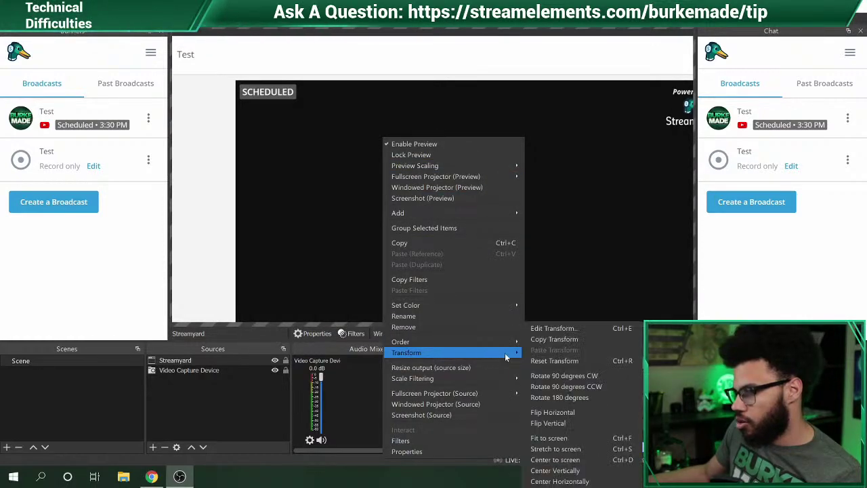
click(557, 449)
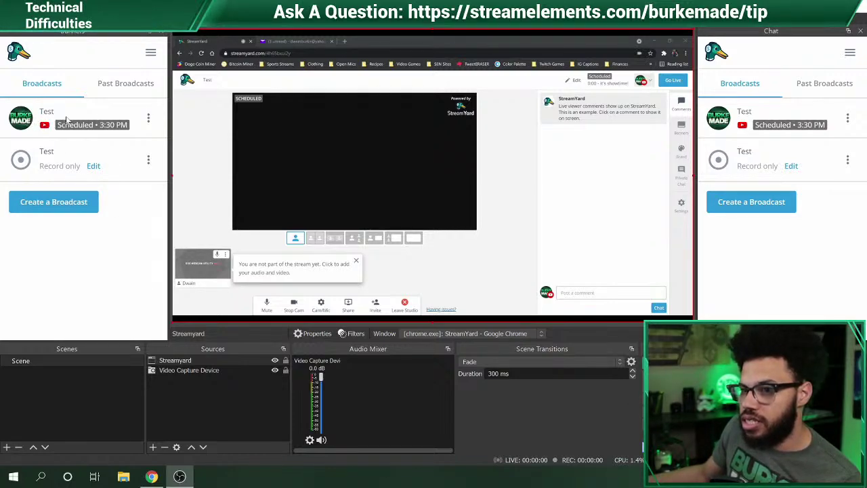
- Open the broadcast studio of the scheduled Test broadcast in both the Banners and Chat docks
click(149, 119)
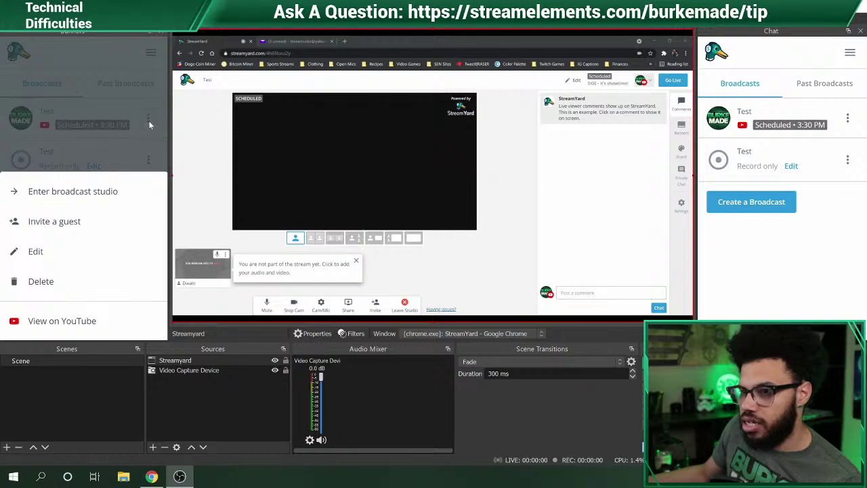
click(110, 190)
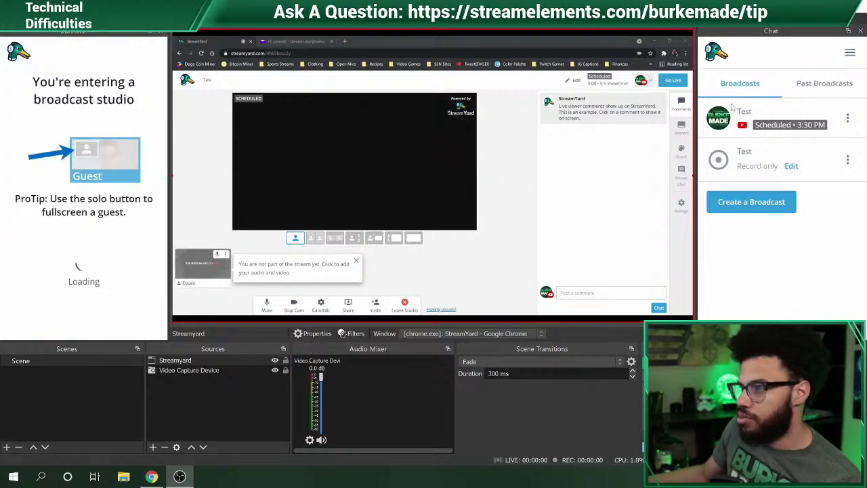
click(846, 120)
click(770, 191)
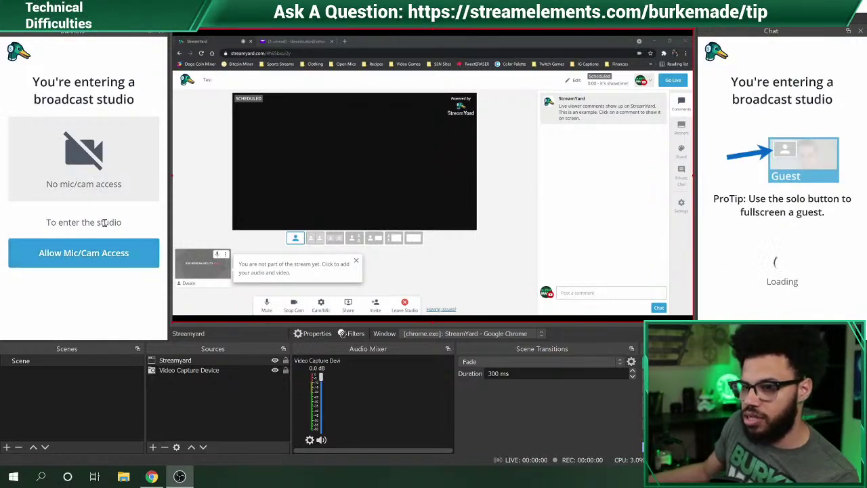
- Request mic and camera access in the Banners and Chat docks, and choose to join without mic/cam in both
click(101, 250)
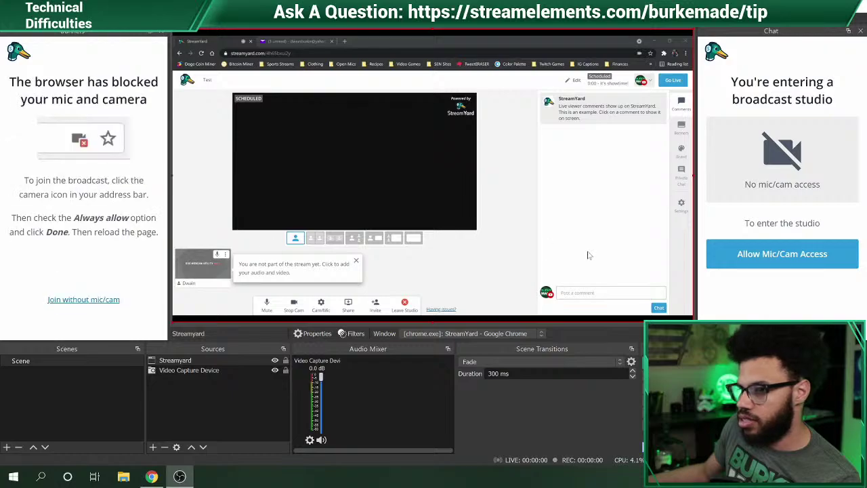
click(109, 299)
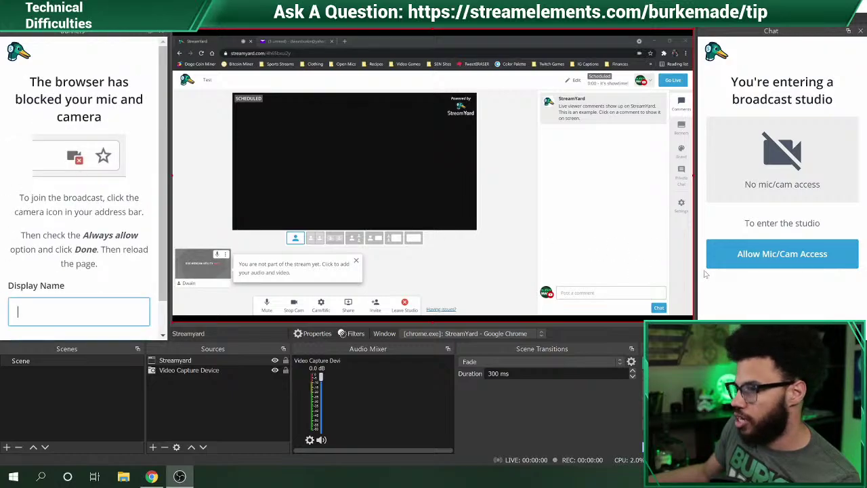
click(740, 266)
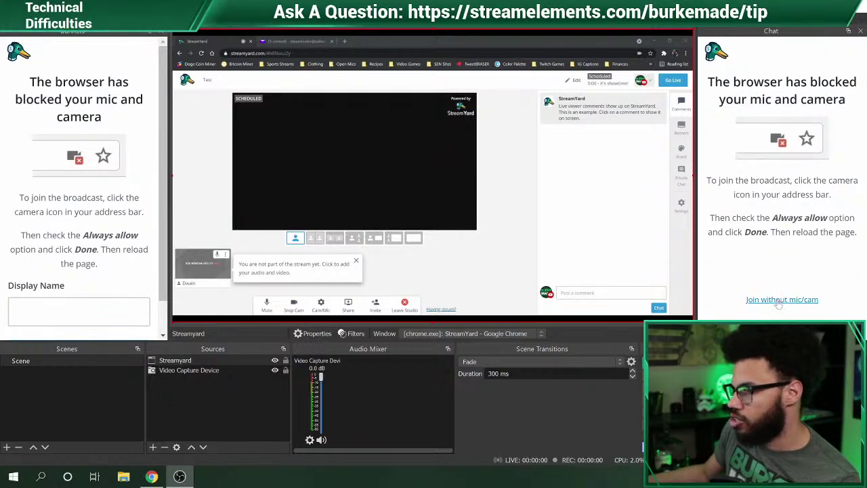
click(787, 300)
- Enter the studio in both docks with the host's display name, and dismiss the blocked mic and camera notice in the Chat dock
scroll(115, 295, down, 1)
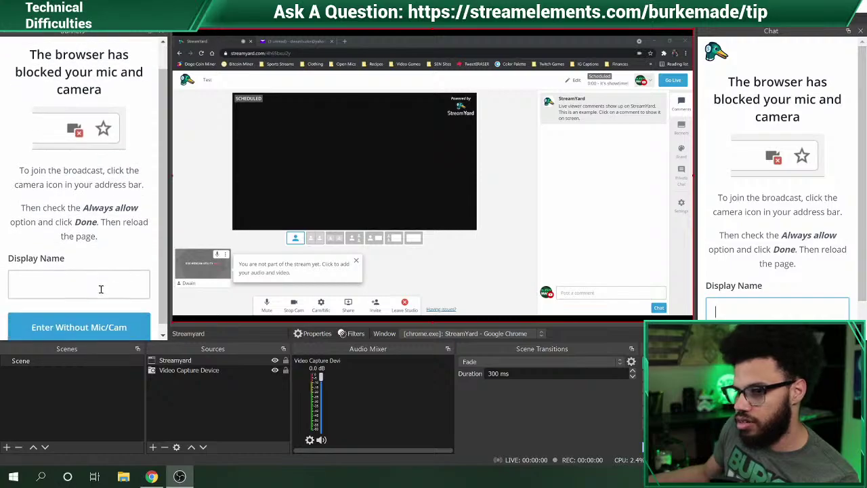
click(93, 283)
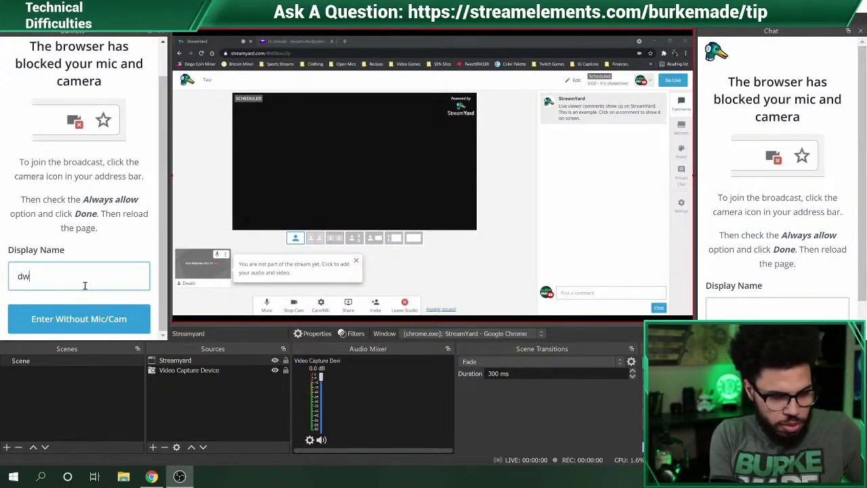
key(Return)
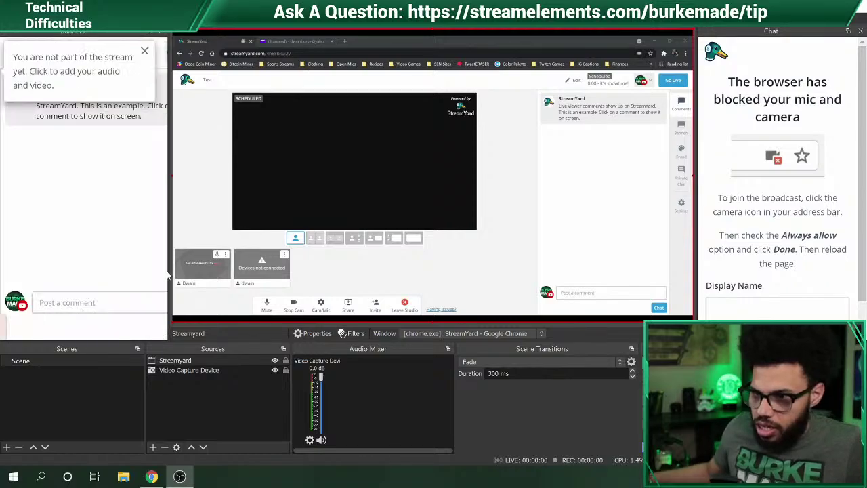
click(791, 307)
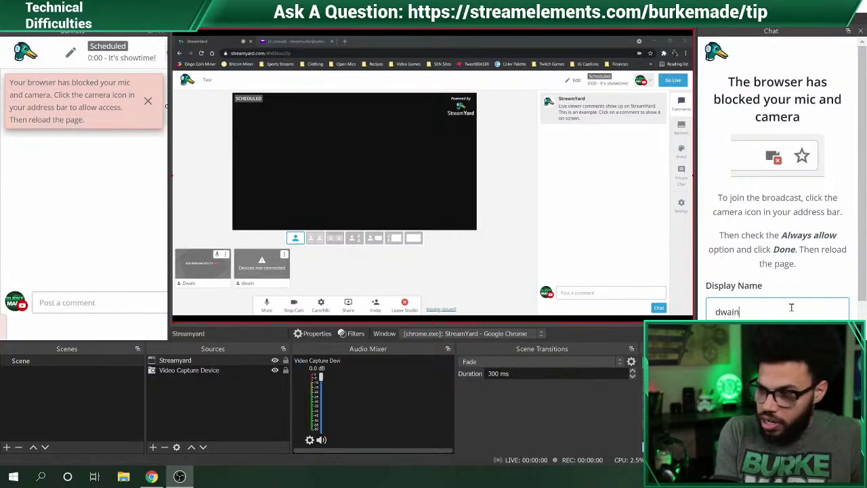
key(Return)
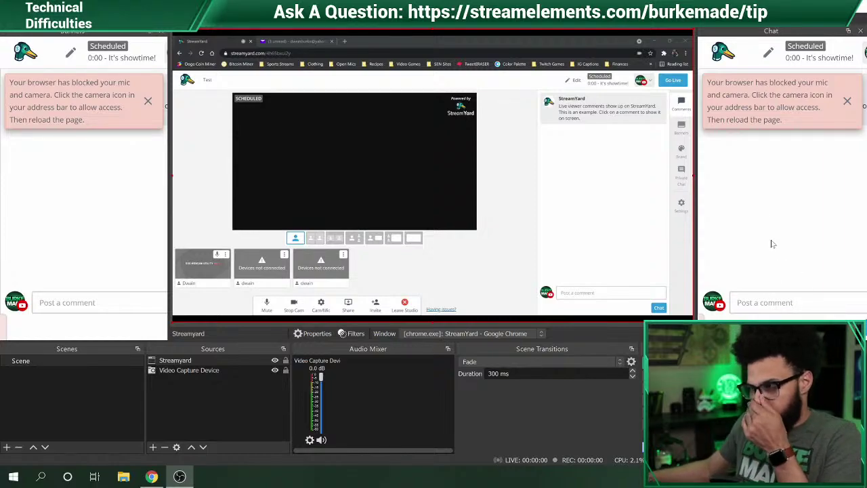
click(846, 102)
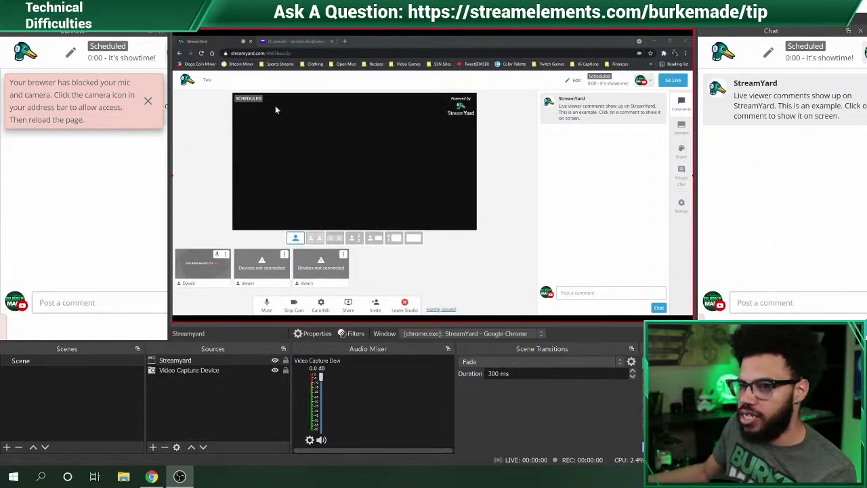
- Dismiss the blocked mic and camera notice in the Banners dock, and display the Example banners folder there
click(148, 100)
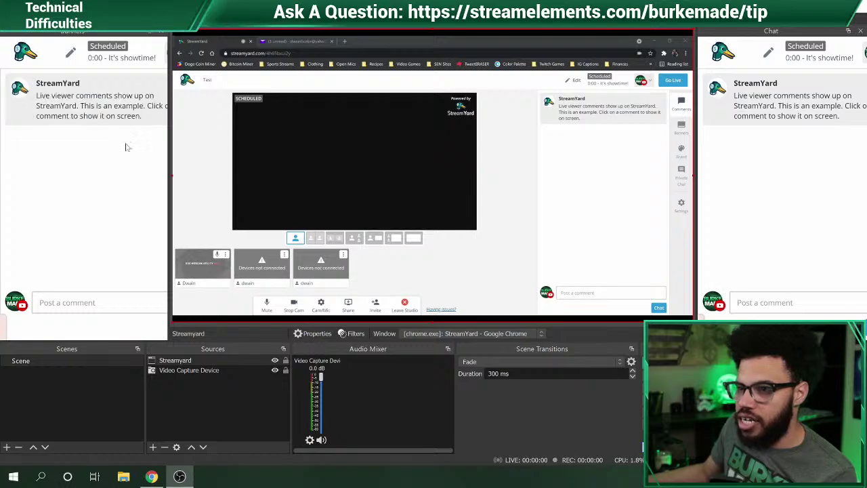
drag(167, 163, 333, 165)
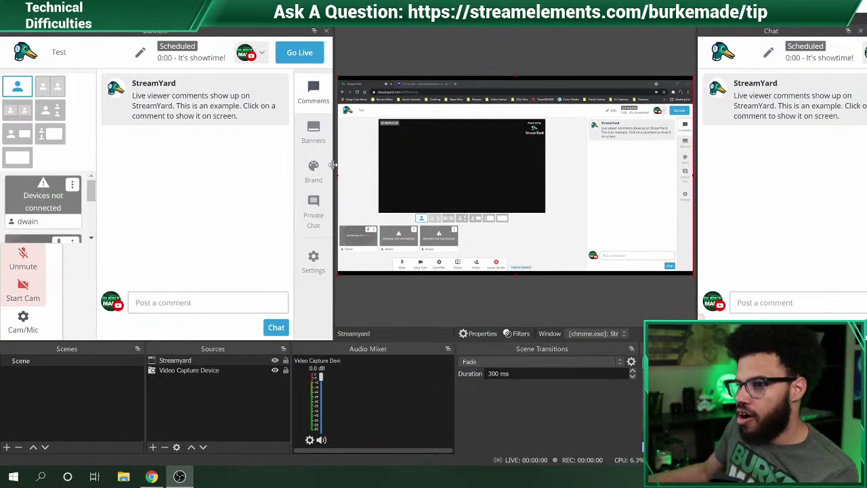
click(314, 130)
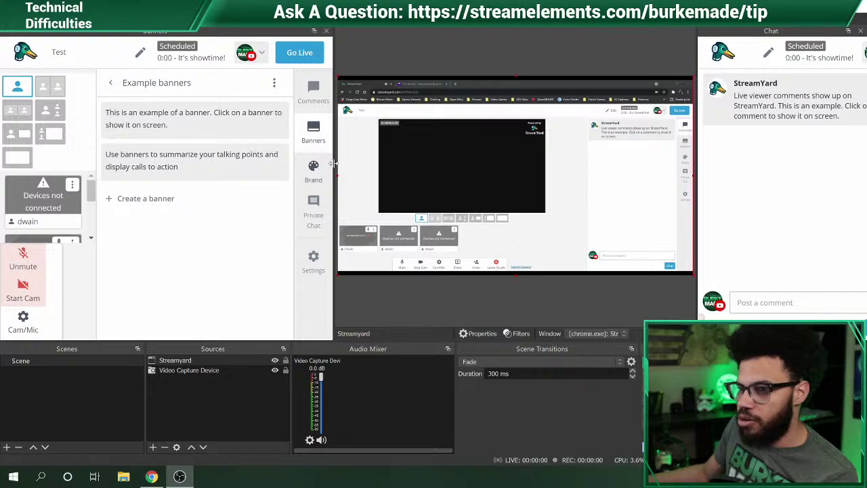
click(111, 84)
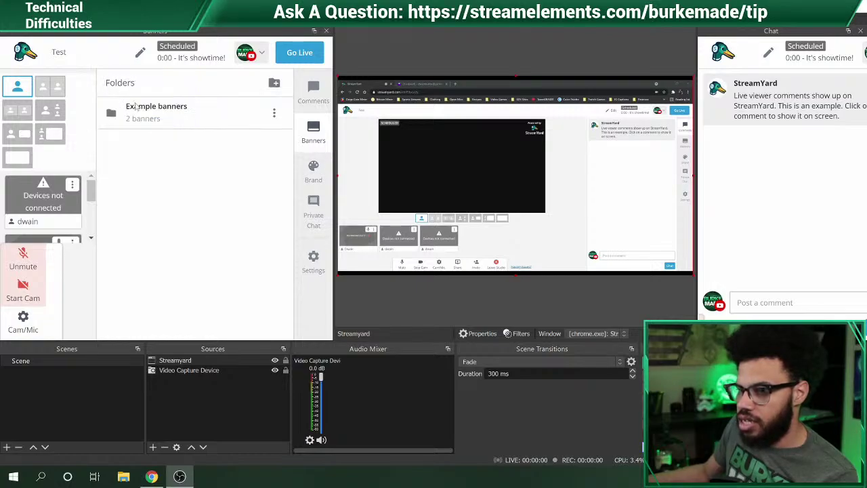
click(208, 119)
- Resize the Banners dock to show only its banner list and the Chat dock to show only the comments
drag(334, 168, 228, 179)
drag(211, 183, 198, 186)
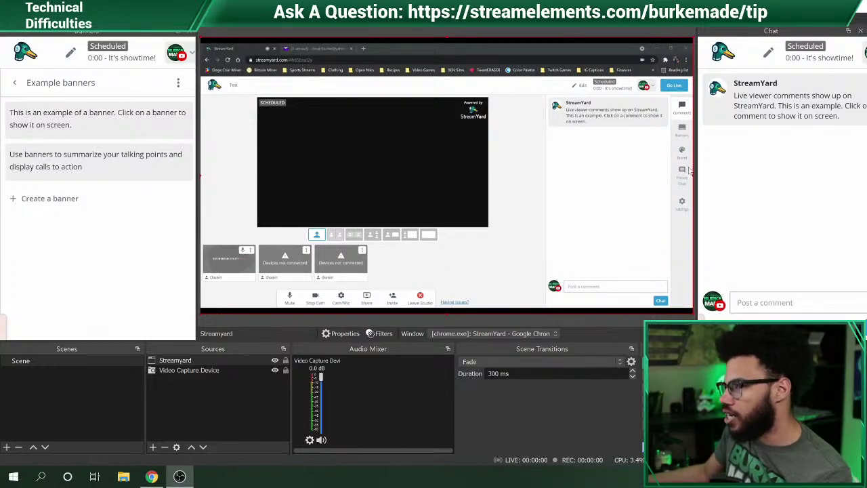
drag(697, 167, 536, 176)
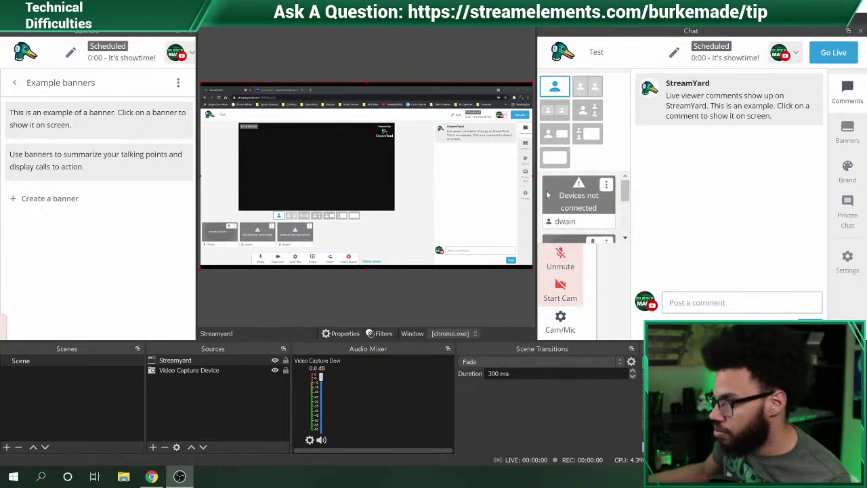
drag(534, 184, 670, 195)
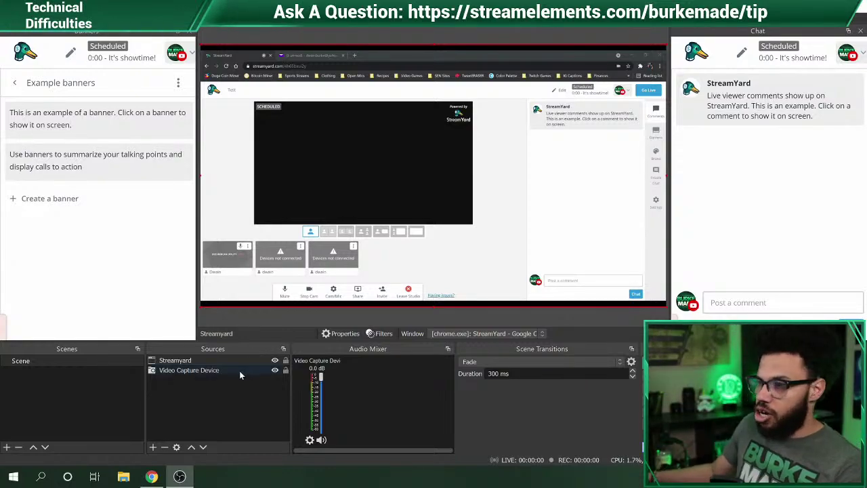
- Show the first example banner on the broadcast, and reset the transform of the Streamyard capture
click(54, 126)
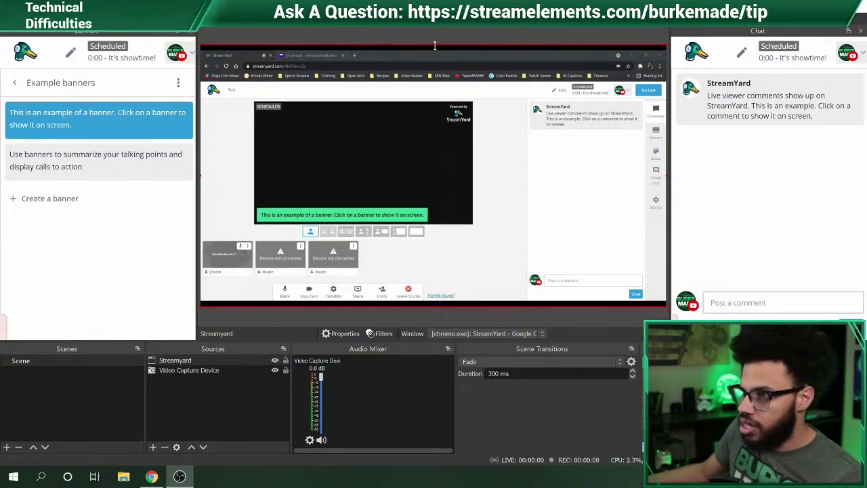
mouse_move(435, 45)
mouse_down()
mouse_move(429, 82)
mouse_move(436, 43)
mouse_up()
right_click(442, 115)
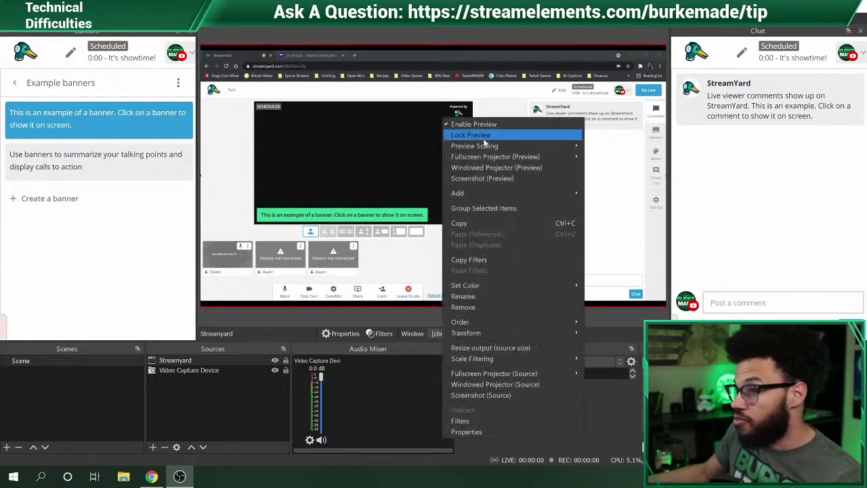
mouse_move(557, 331)
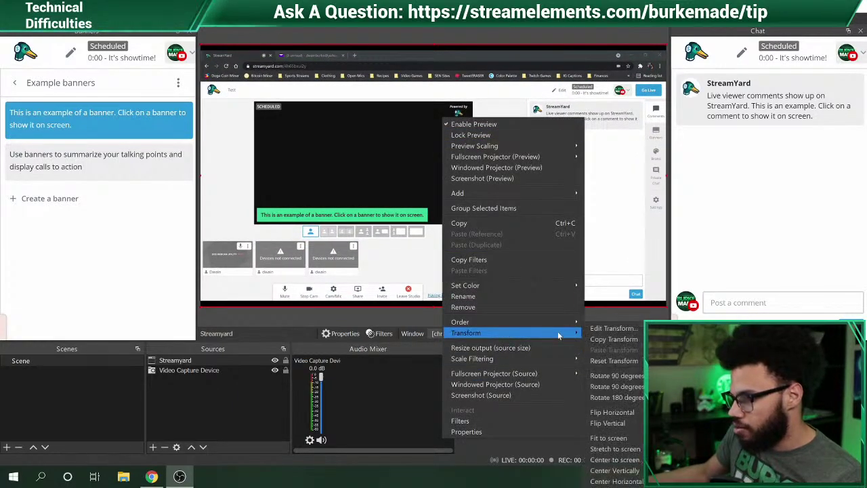
click(621, 360)
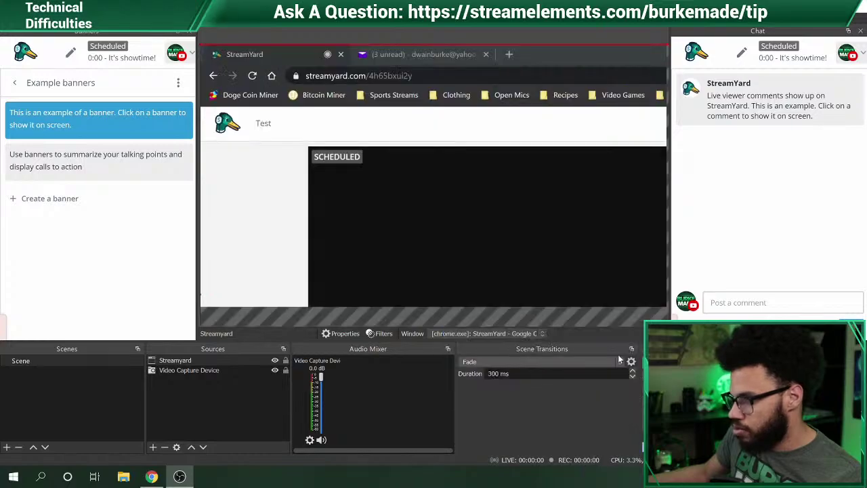
- Scale down and reposition the Streamyard capture so the whole broadcast picture with its banner fits in the preview
drag(384, 172, 441, 167)
drag(254, 39, 549, 309)
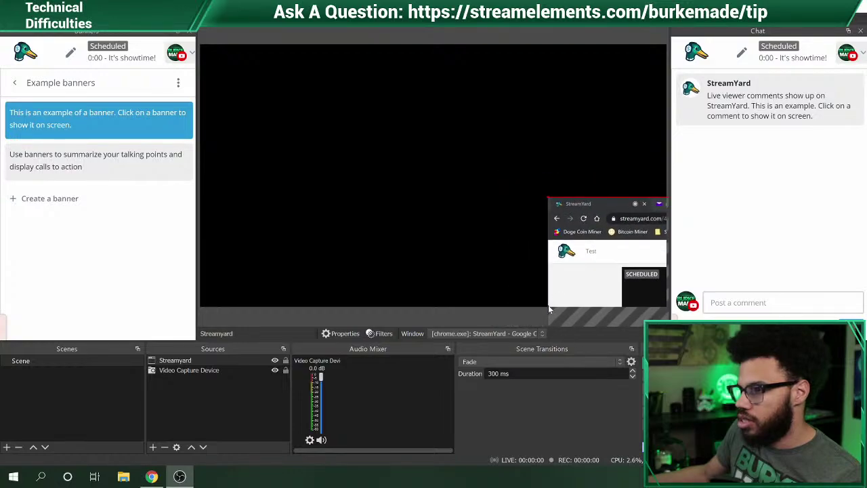
key(ctrl+z)
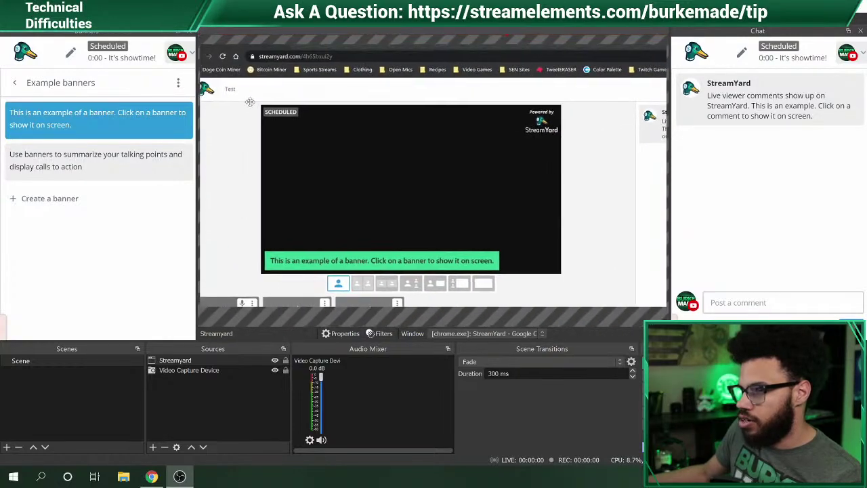
drag(260, 112, 276, 133)
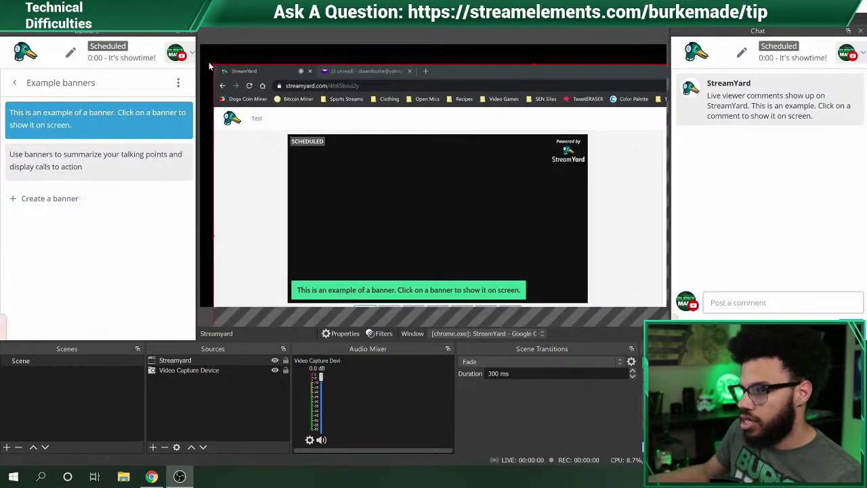
drag(213, 65, 251, 59)
drag(381, 100, 334, 82)
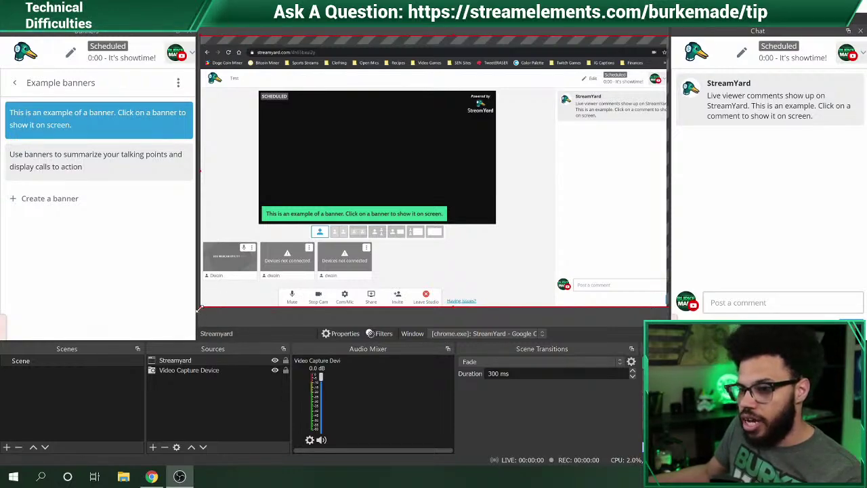
drag(198, 308, 239, 280)
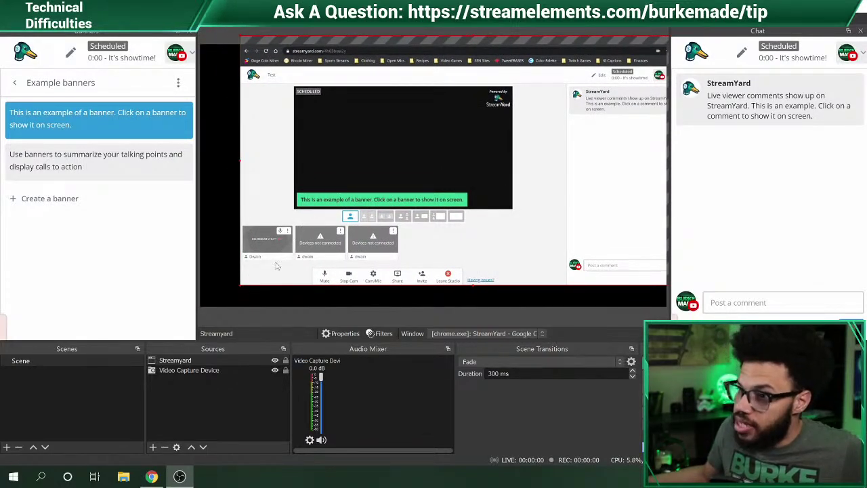
- Crop the Streamyard capture on all sides down to the banner strip of the broadcast picture
drag(238, 285, 294, 210)
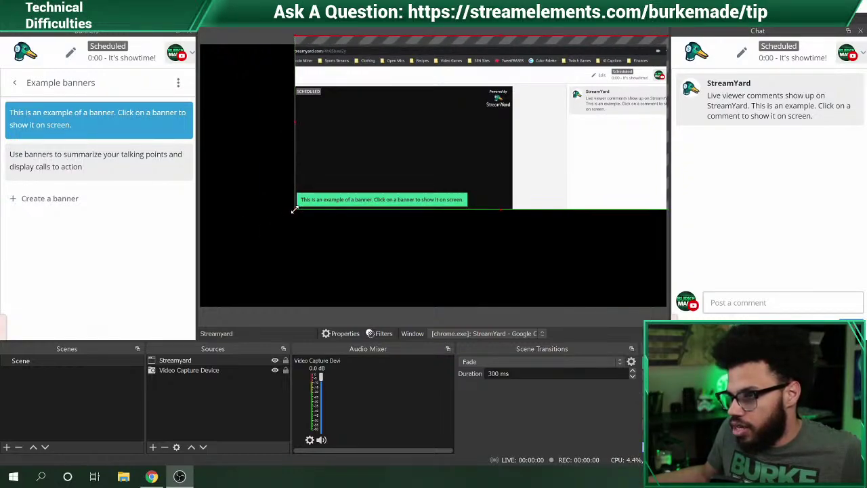
drag(602, 135, 531, 165)
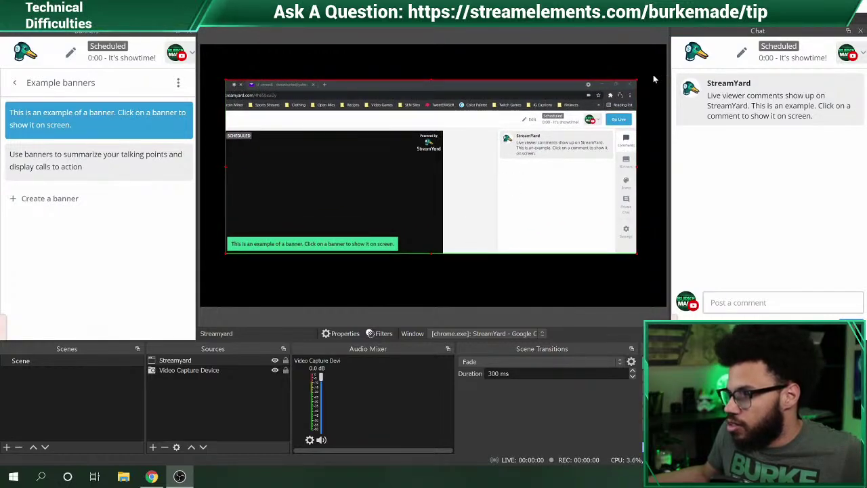
drag(637, 80, 442, 231)
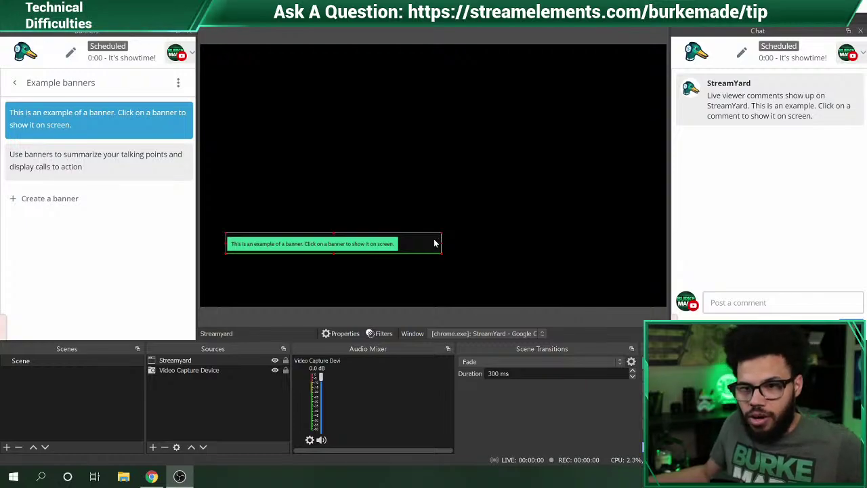
- Enlarge the cropped banner strip, trim its lower edge, and place it in the lower-left corner of the canvas
drag(440, 232, 506, 218)
click(506, 218)
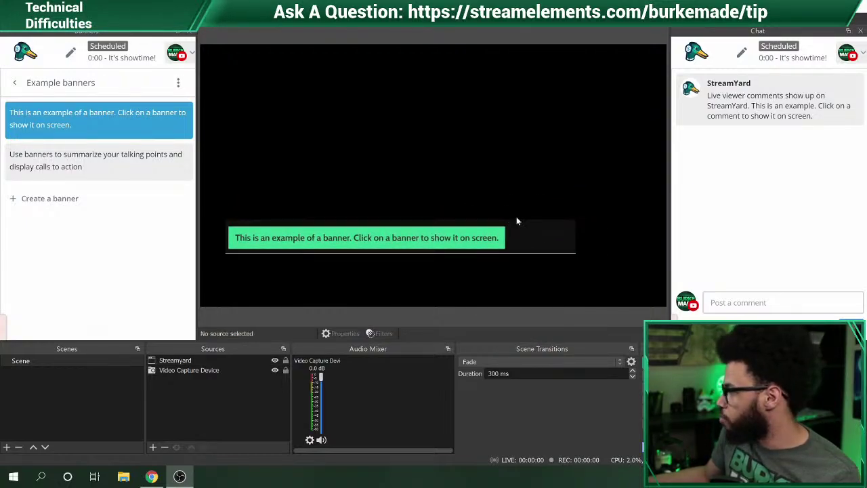
click(520, 223)
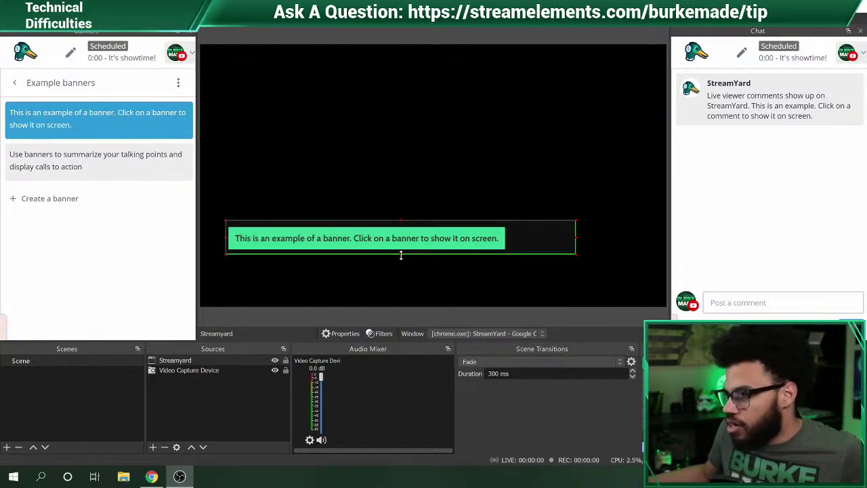
drag(402, 255, 401, 253)
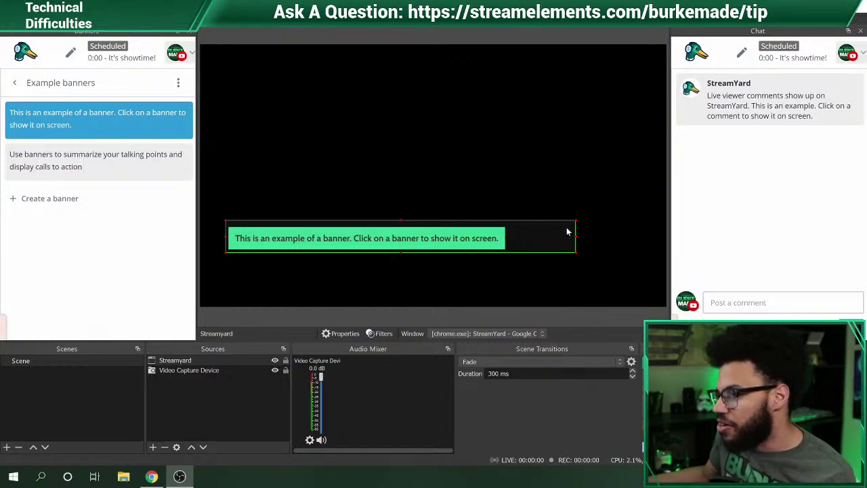
drag(575, 221, 531, 287)
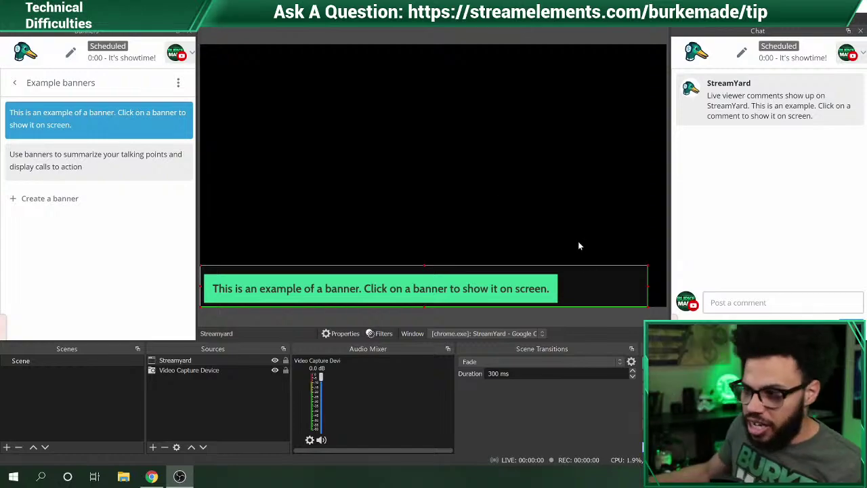
- Open the filters of the Streamyard capture
right_click(587, 277)
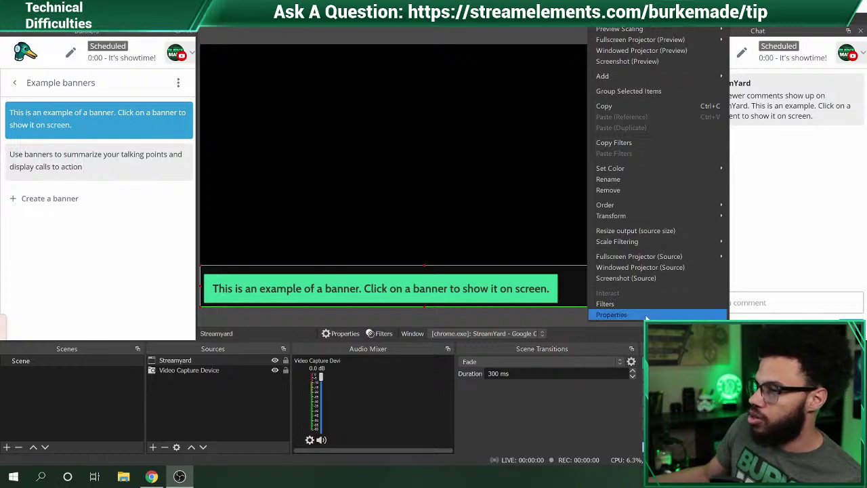
click(629, 303)
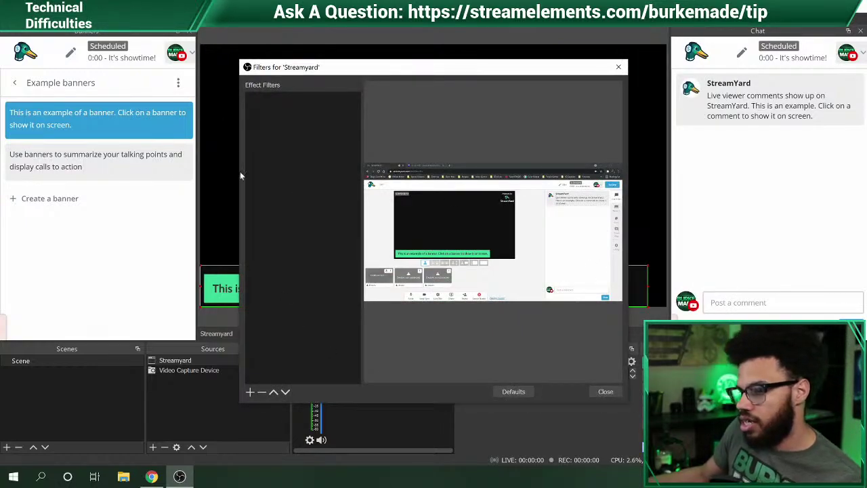
- Try a Luma Key filter on the Streamyard capture, and remove it again
click(250, 392)
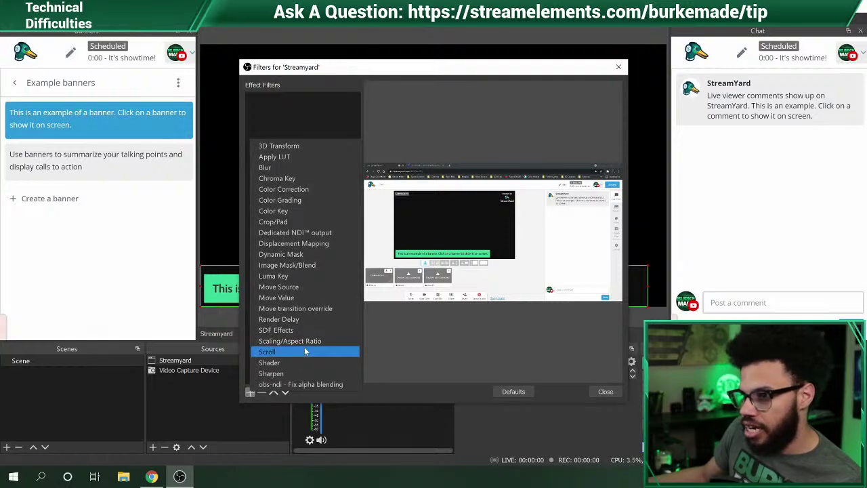
click(300, 277)
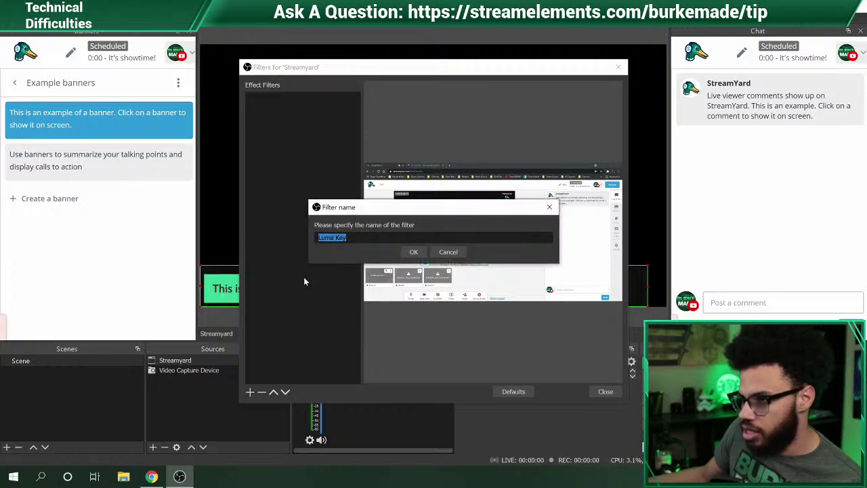
click(415, 254)
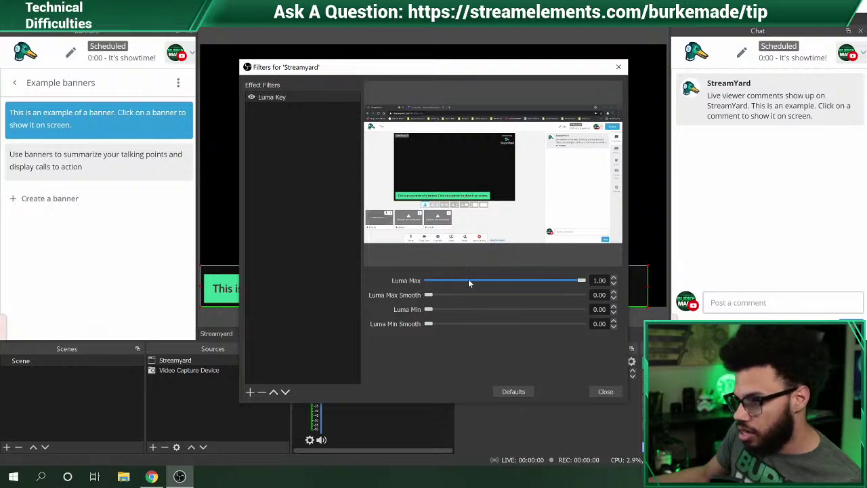
click(304, 100)
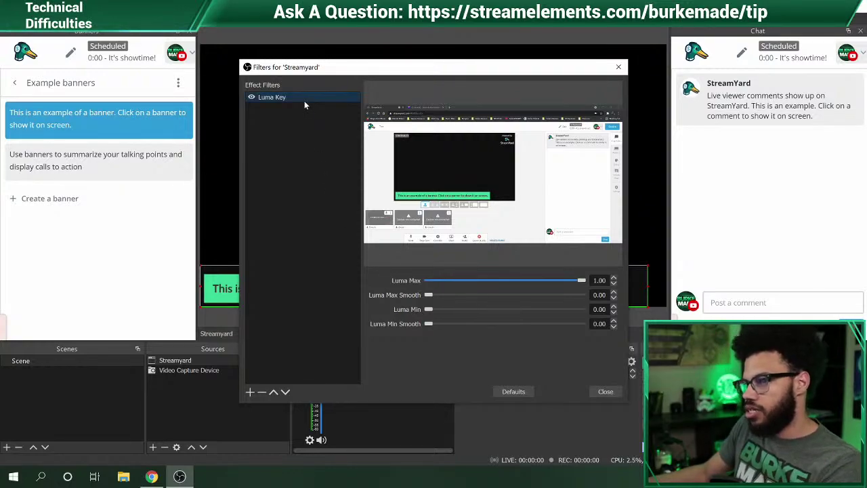
click(262, 393)
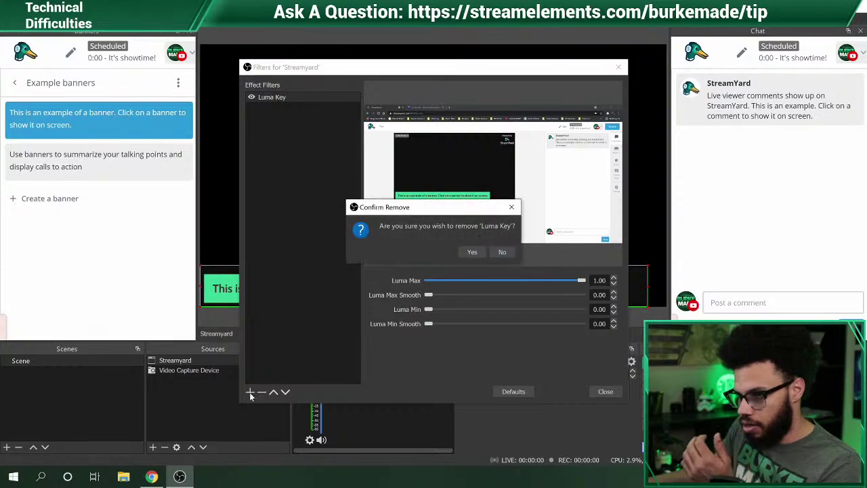
click(476, 252)
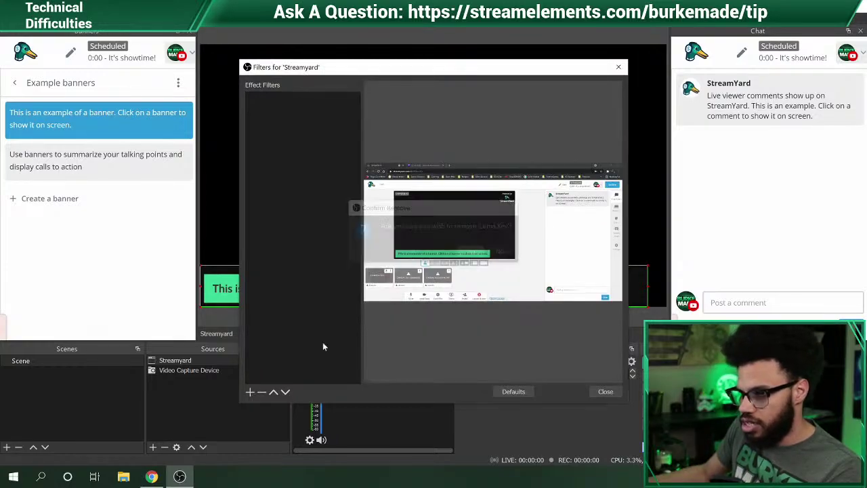
- Add a Color Key effect filter to the Streamyard capture, keeping the default filter name
click(249, 393)
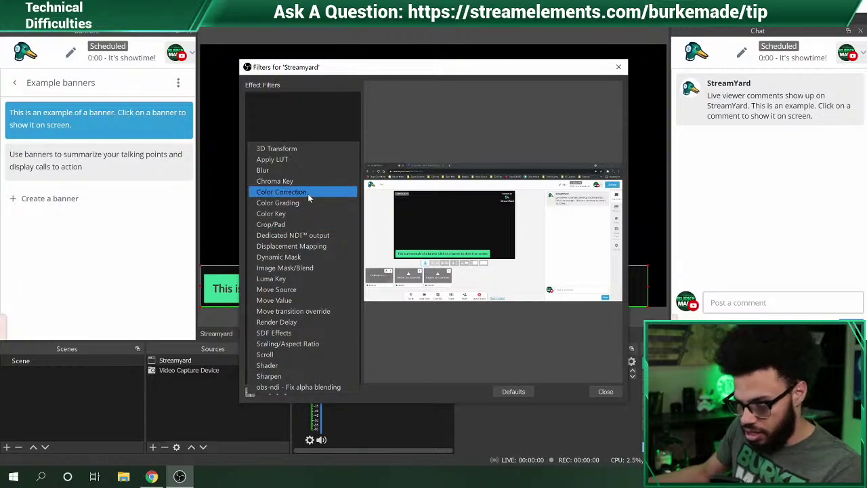
click(309, 216)
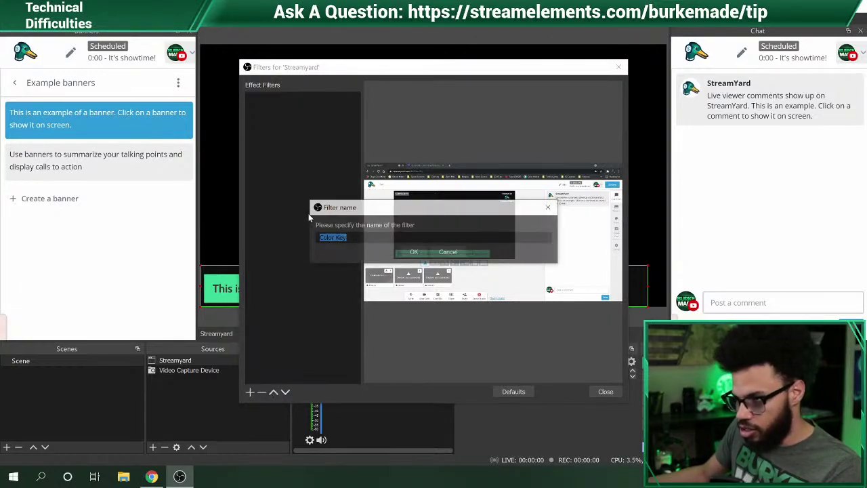
click(413, 251)
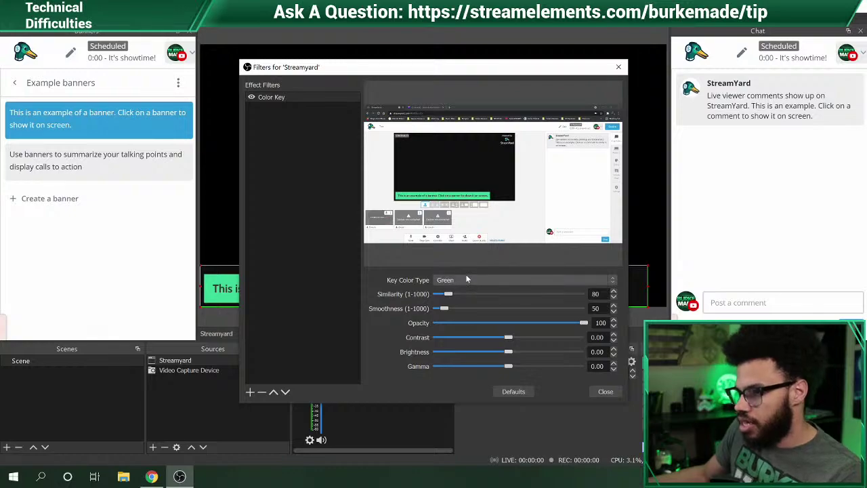
- Set the Color Key filter's key color type to Custom Color with the color #111111, and close the filters
click(466, 278)
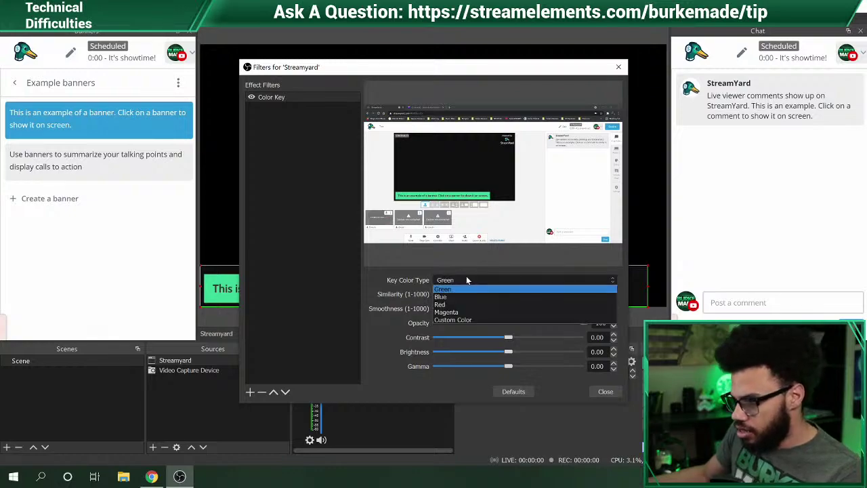
click(469, 324)
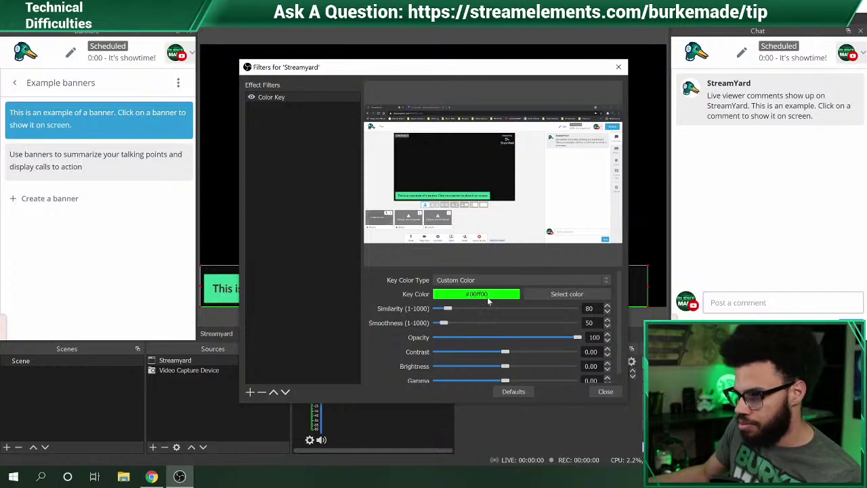
click(542, 295)
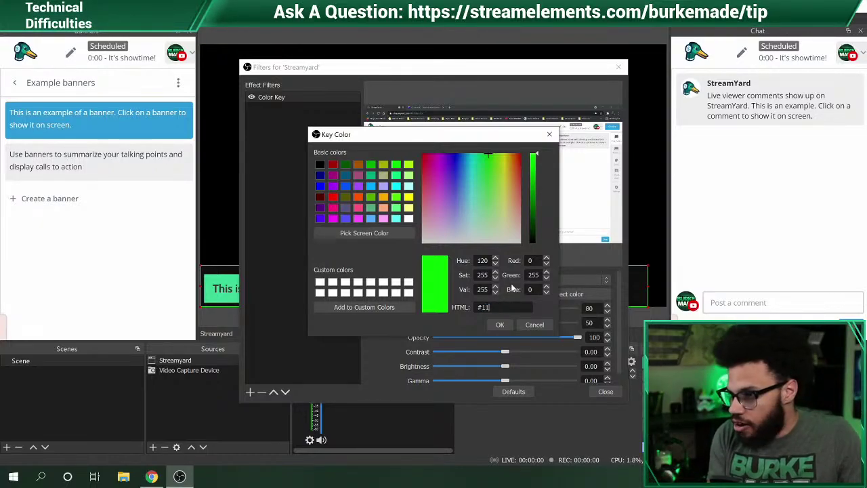
text(1111)
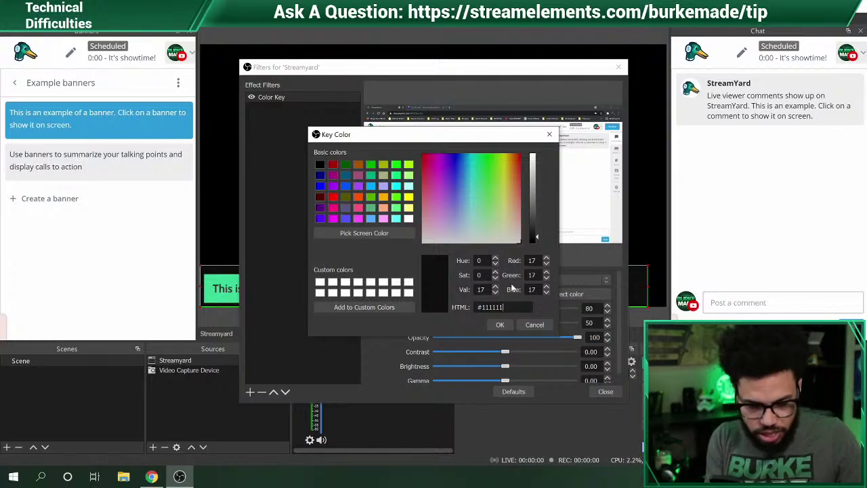
key(Return)
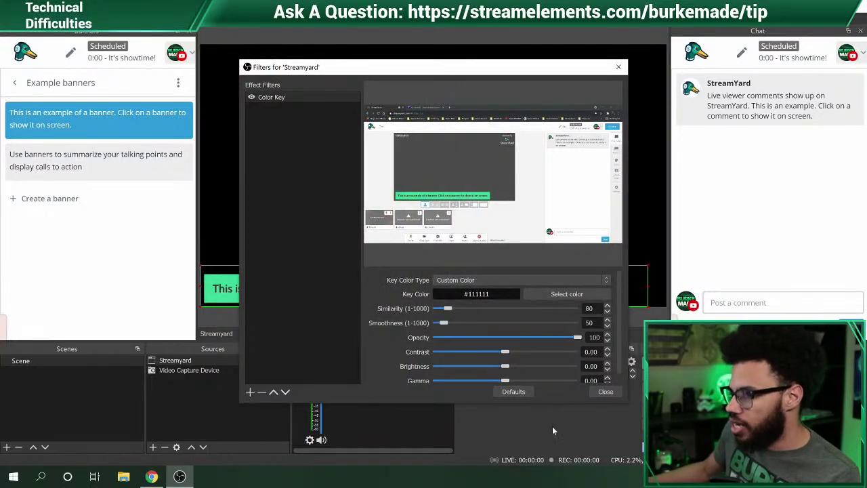
click(605, 392)
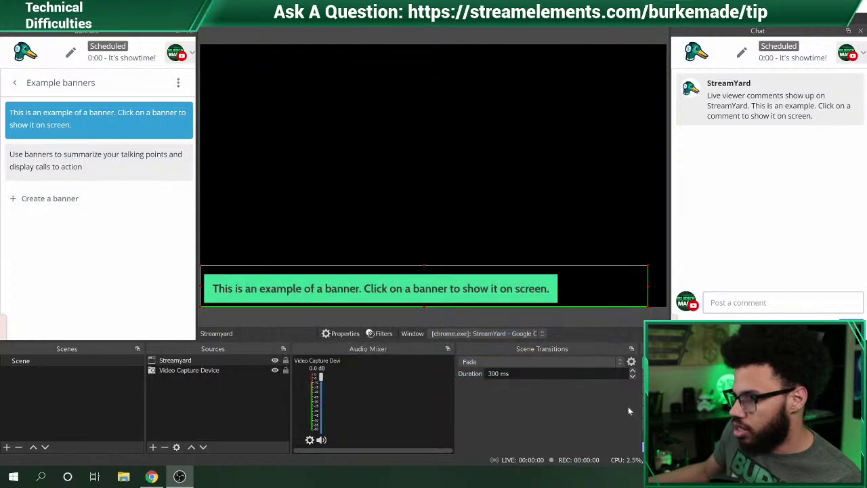
- Add an Image source showing IMG_0312.JPG beneath the Streamyard capture in the scene
click(573, 207)
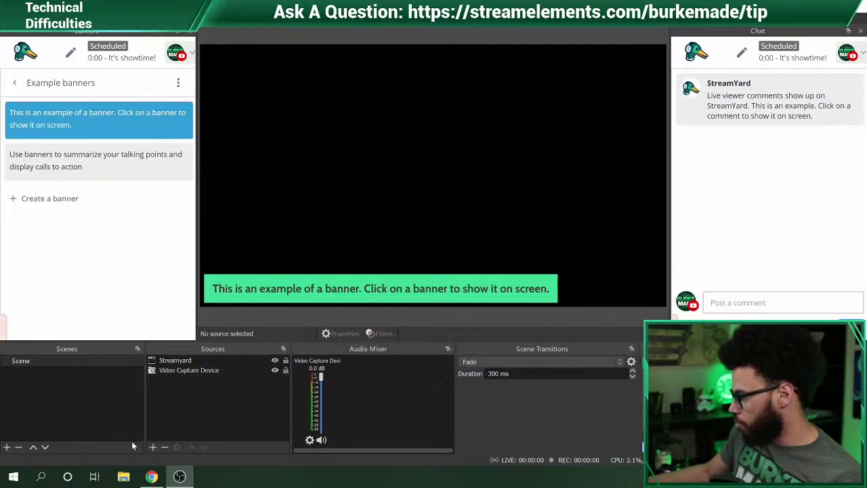
click(153, 447)
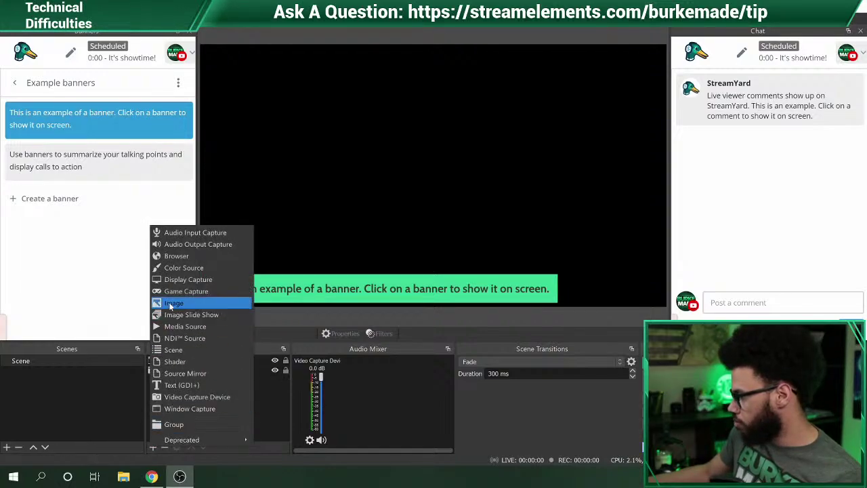
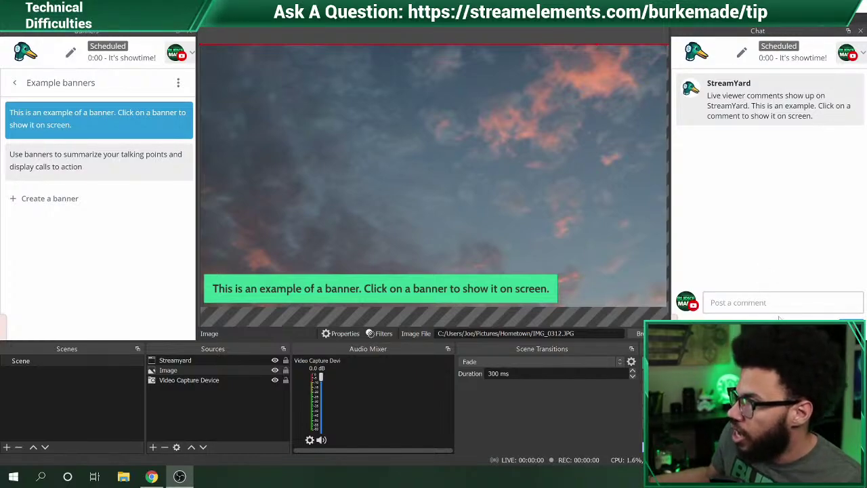
- Post the comment "test chat" in the StreamYard chat and show it on the broadcast
click(780, 302)
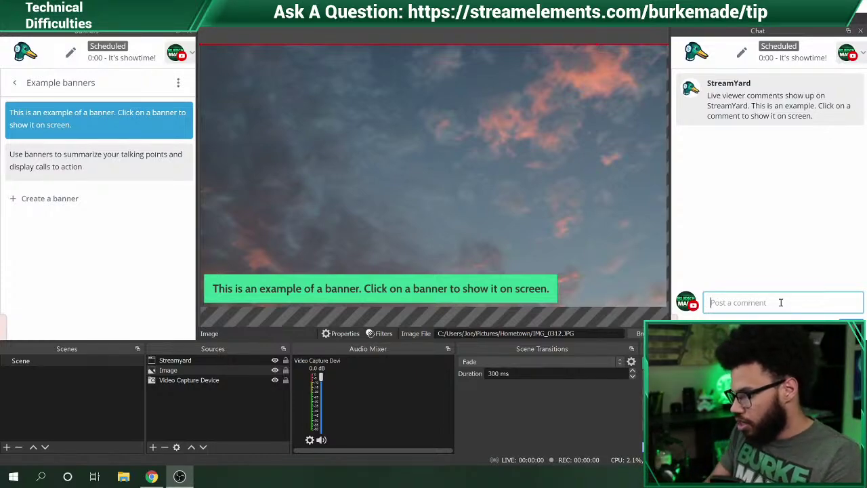
text(test chat)
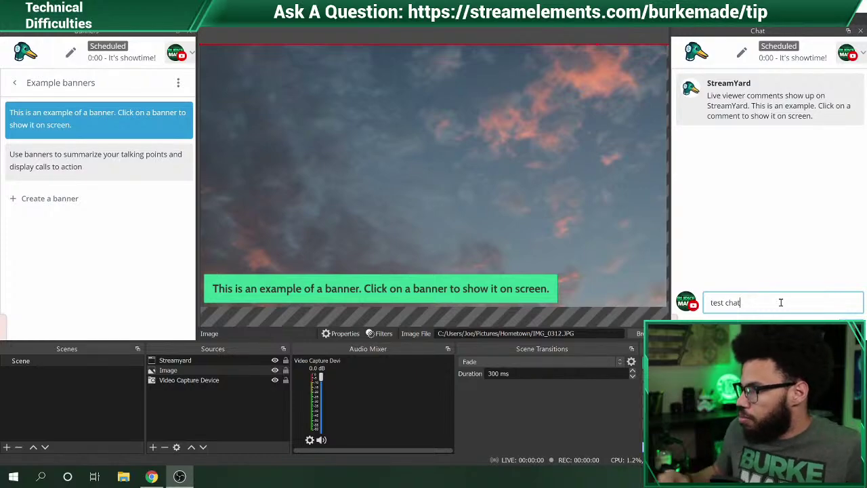
key(Return)
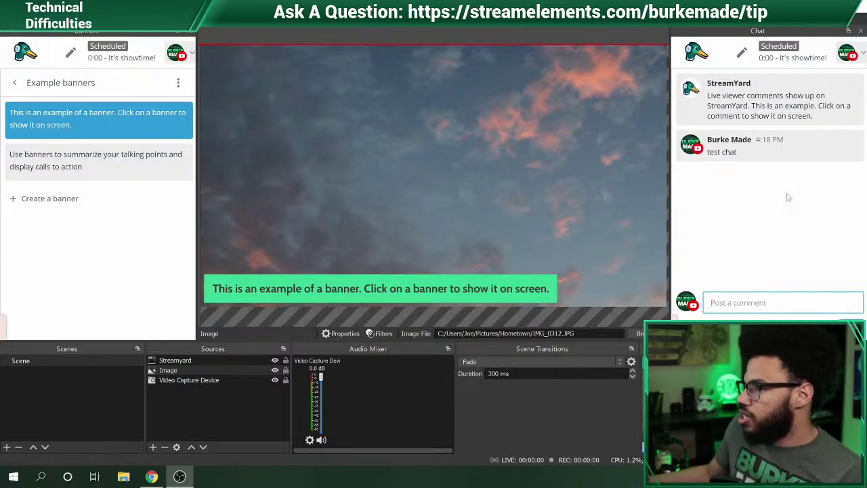
click(776, 145)
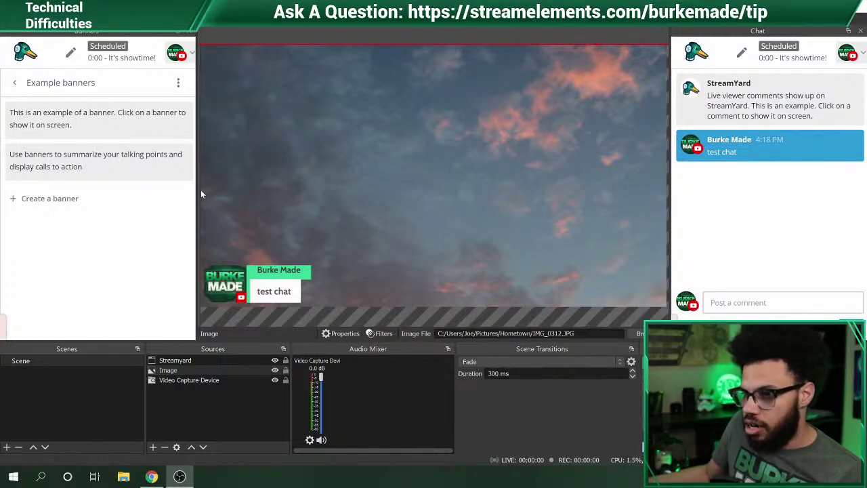
- Widen the Banners dock and switch the StreamYard brand theme to Bubble
drag(197, 191, 357, 188)
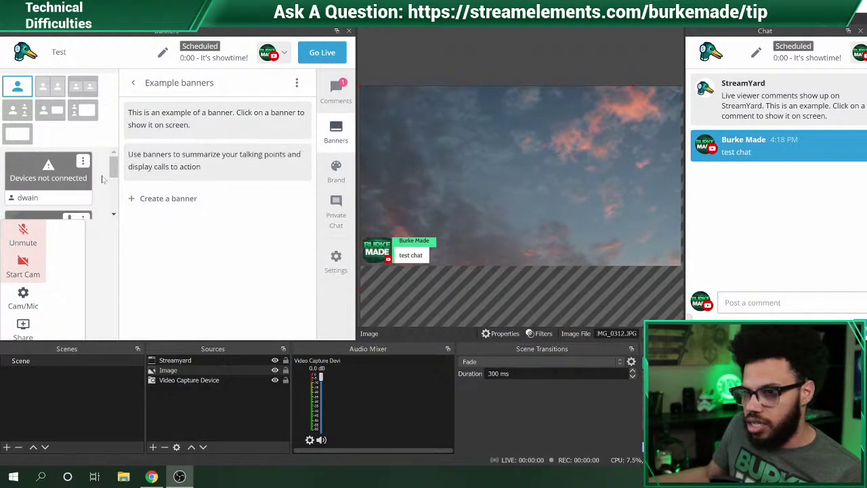
scroll(80, 169, down, 1)
mouse_move(282, 176)
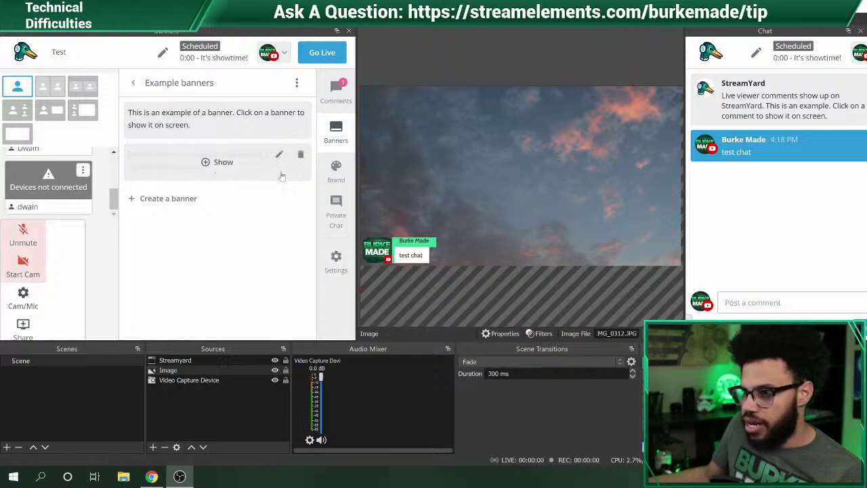
click(336, 170)
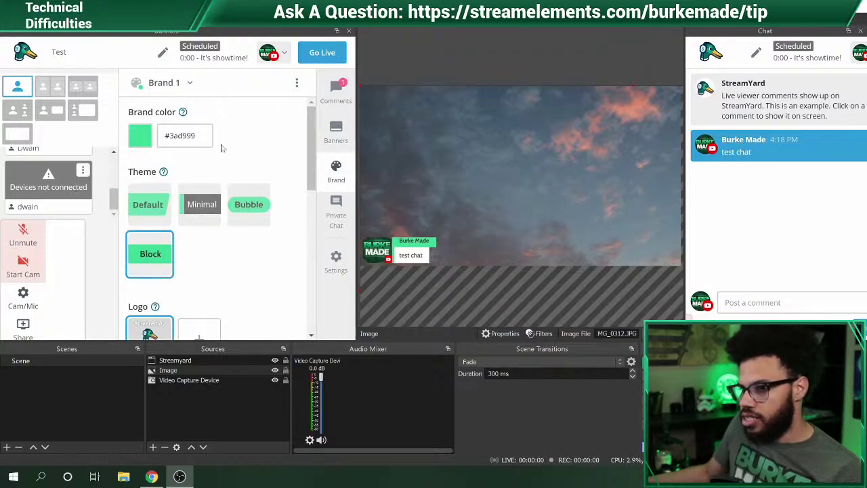
click(234, 221)
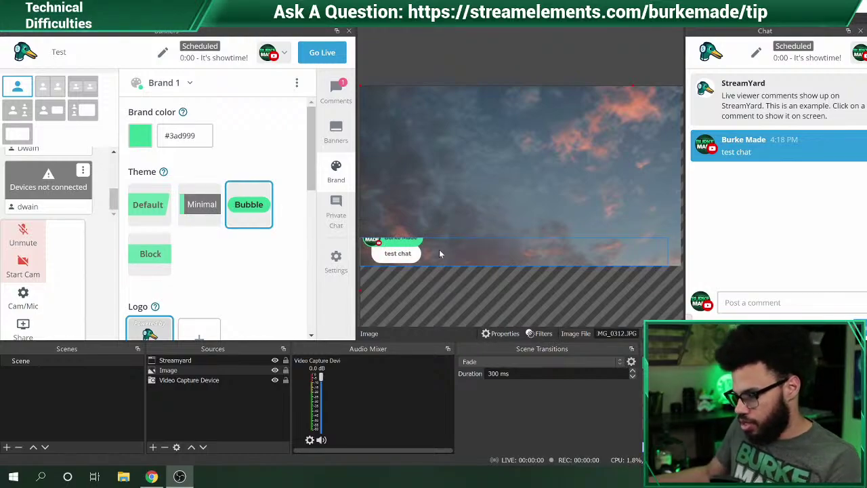
- Try to extend the upper edge of the Streamyard capture on the canvas to uncover the full comment bubble
click(505, 245)
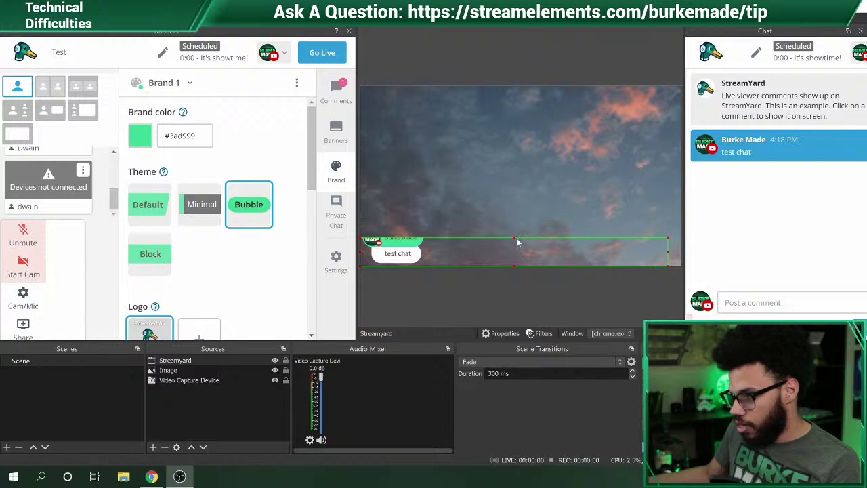
mouse_move(514, 239)
mouse_down()
mouse_move(513, 227)
mouse_move(513, 238)
mouse_up()
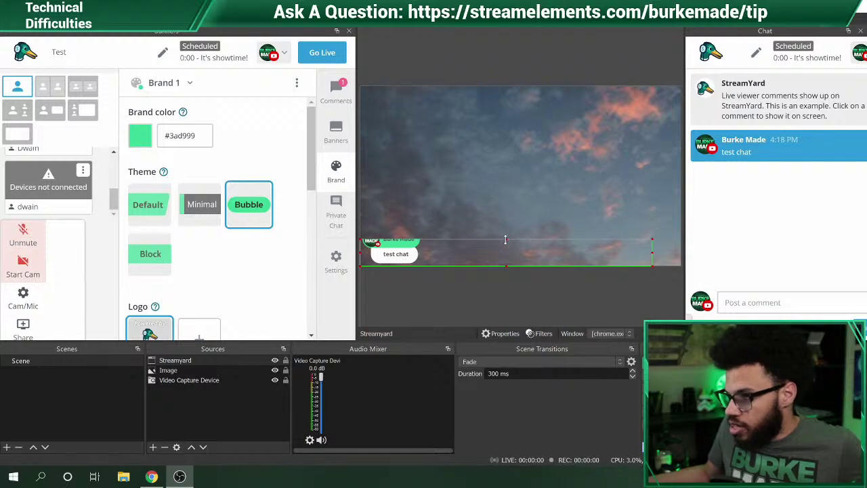
mouse_move(506, 240)
mouse_down()
mouse_move(504, 248)
mouse_move(502, 240)
mouse_up()
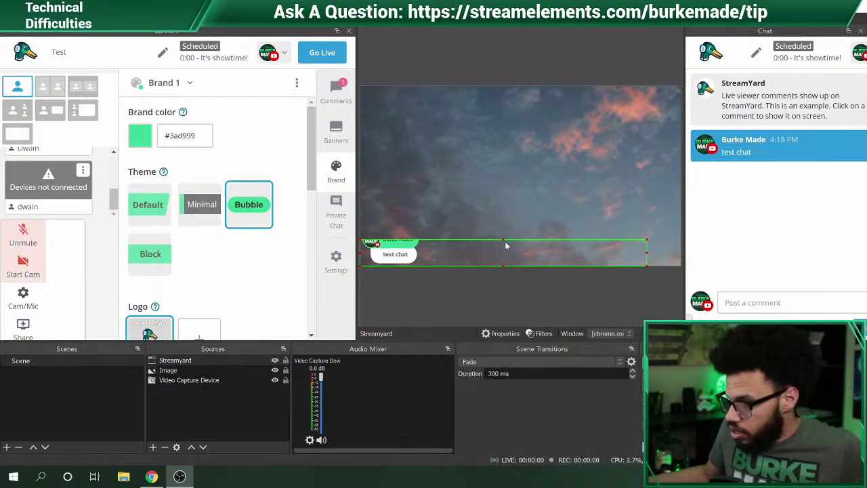
mouse_move(503, 240)
mouse_down()
mouse_move(501, 232)
mouse_move(502, 247)
mouse_up()
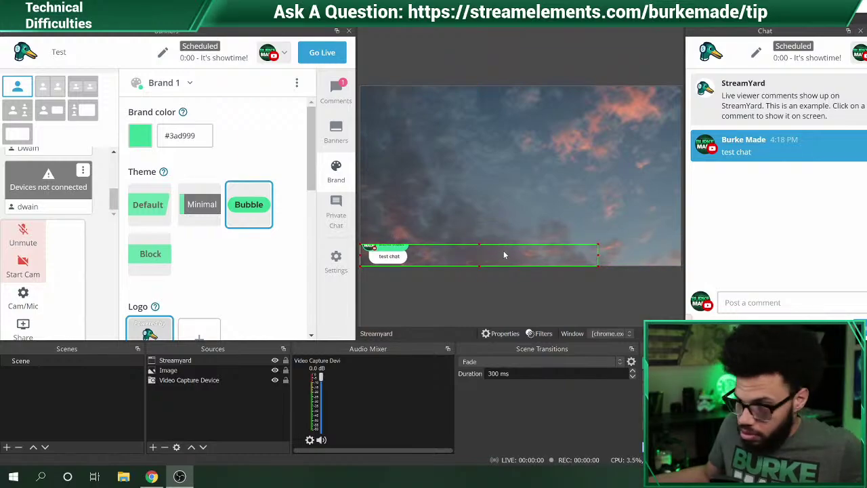
click(503, 251)
click(480, 251)
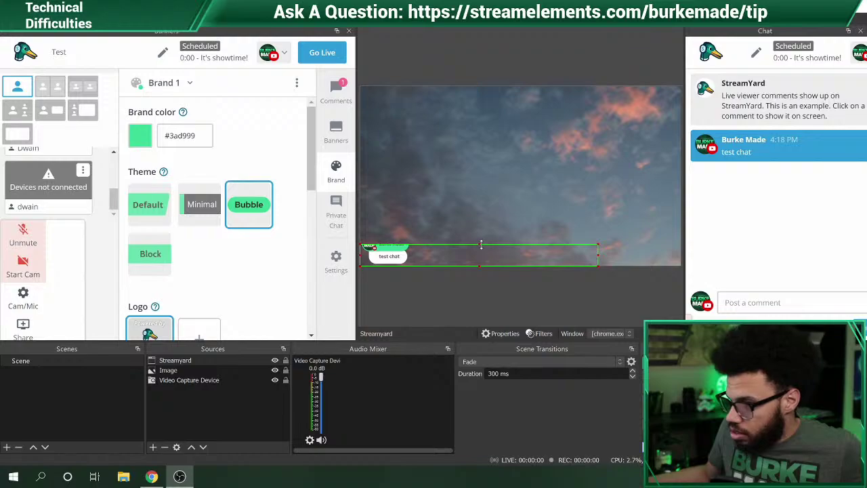
drag(479, 242, 480, 239)
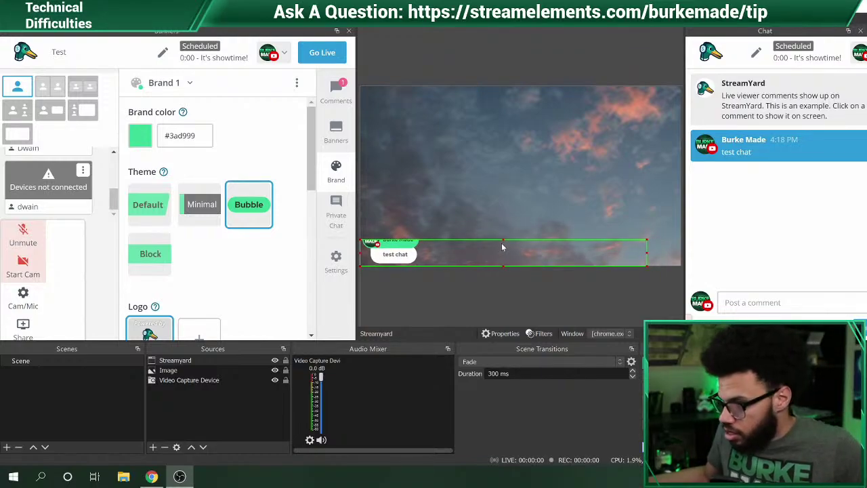
drag(502, 238, 502, 244)
- Set the Streamyard capture's top crop to 10 in its transform, and move and shrink the capture to fit inside the canvas
right_click(500, 250)
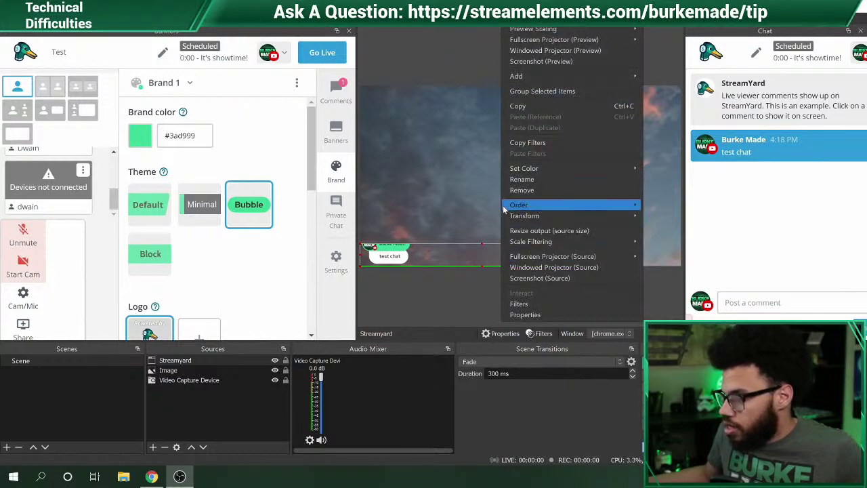
mouse_move(540, 216)
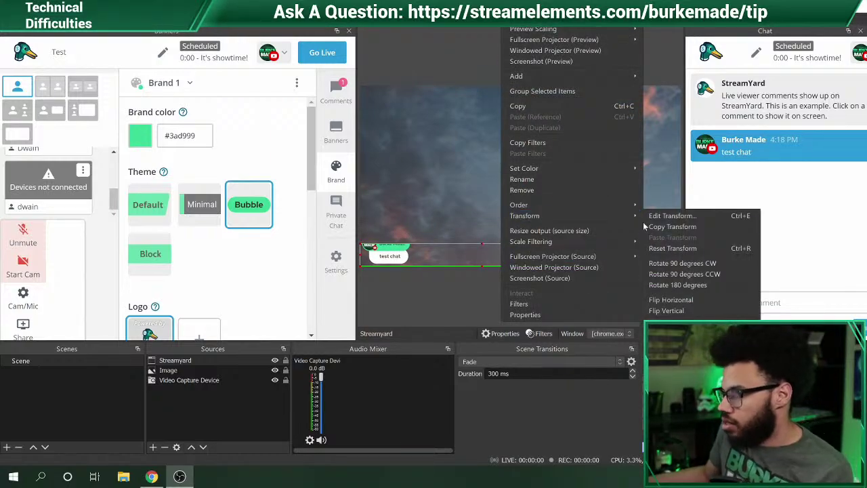
click(671, 217)
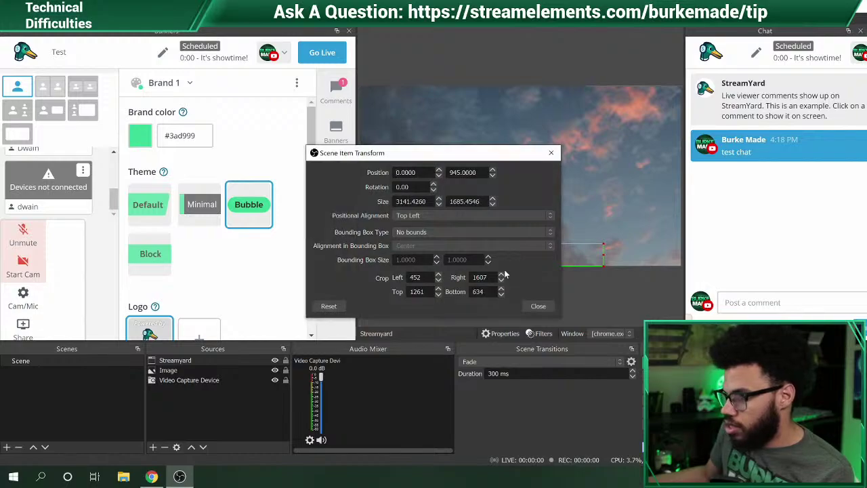
drag(429, 291, 394, 292)
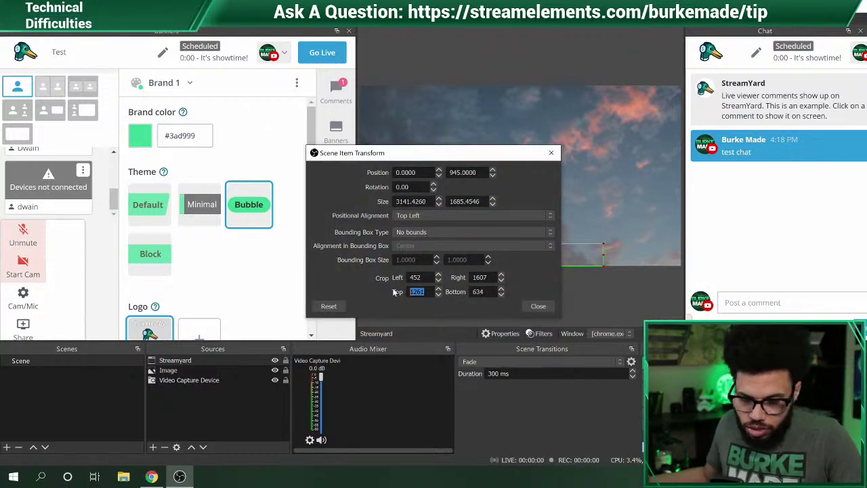
text(10)
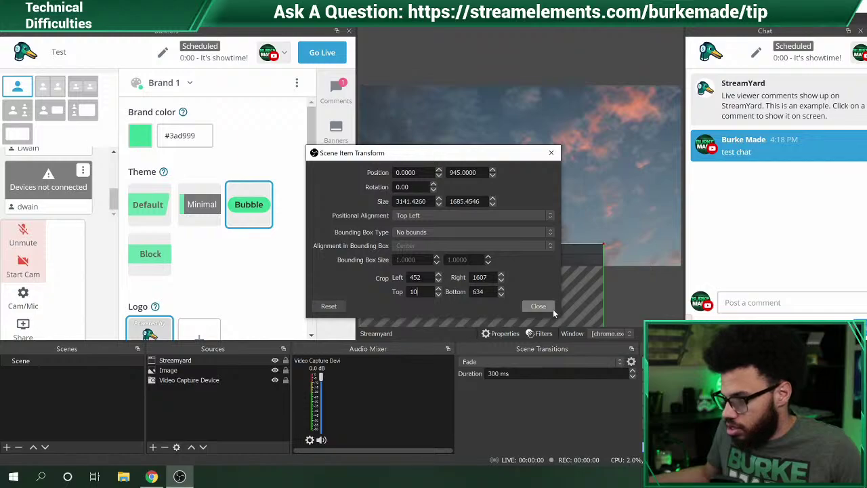
click(550, 308)
drag(511, 285, 515, 98)
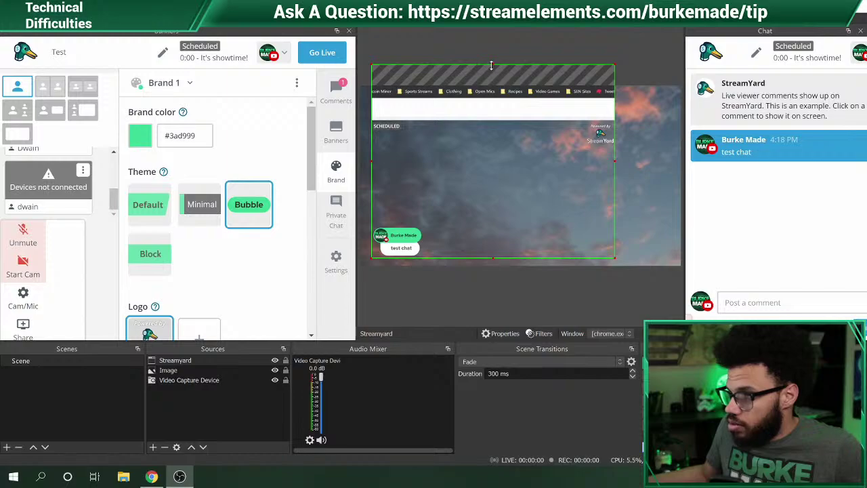
drag(492, 65, 494, 104)
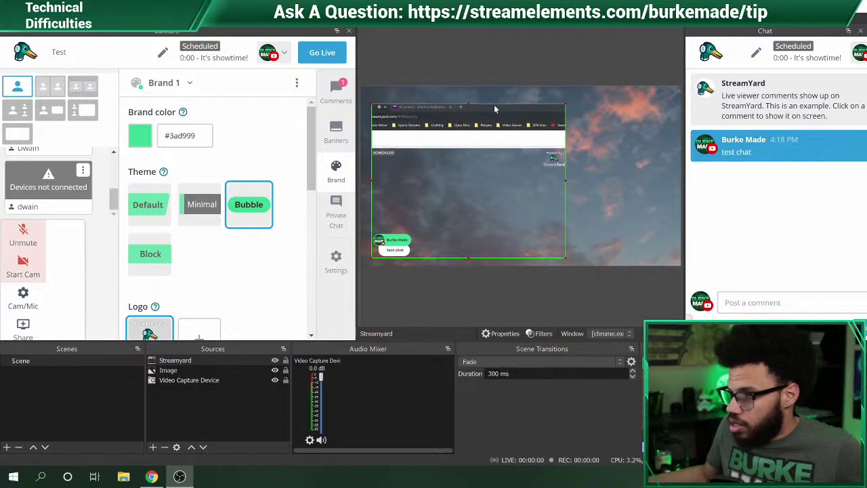
- Open the Streamyard capture's transform settings and raise its top crop to 155
right_click(457, 198)
mouse_move(512, 216)
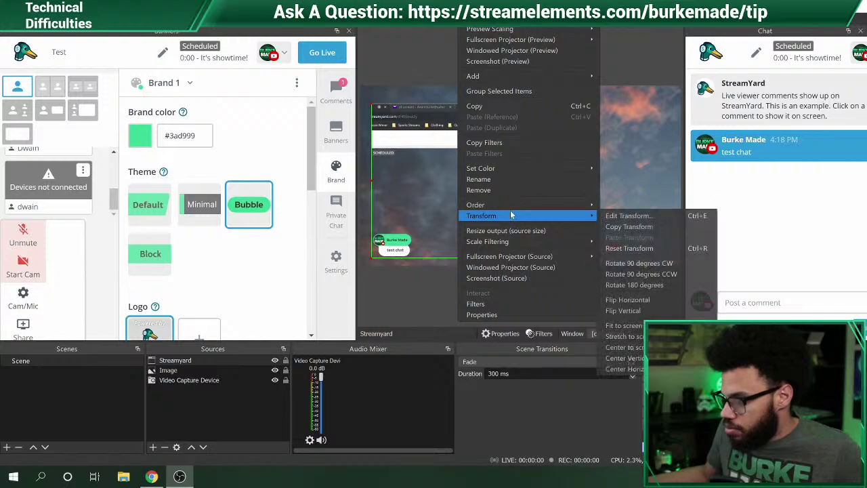
click(621, 217)
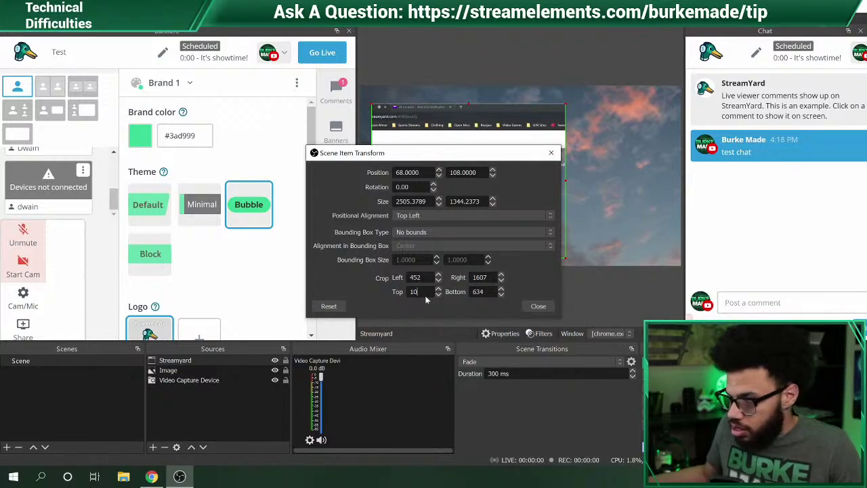
click(438, 288)
click(439, 287)
click(438, 287)
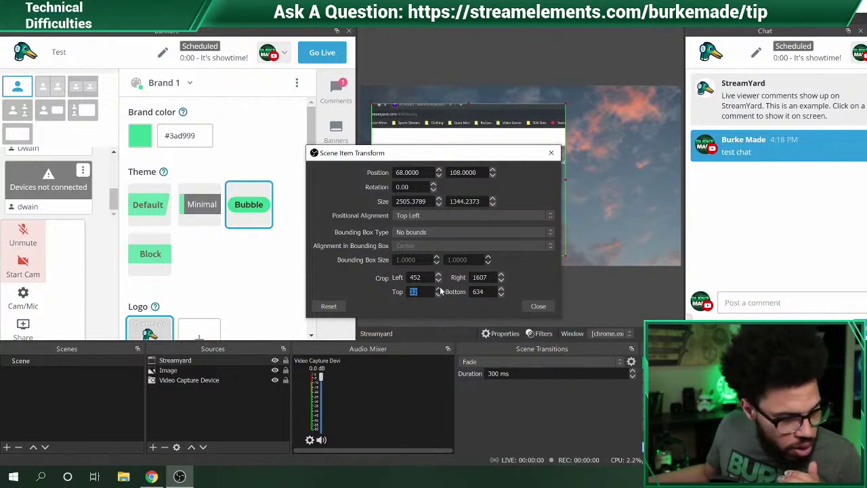
click(439, 288)
click(438, 289)
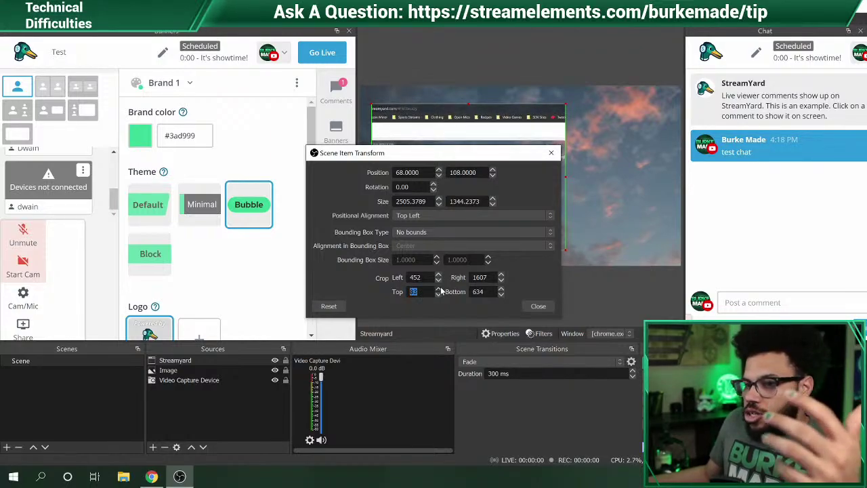
click(438, 290)
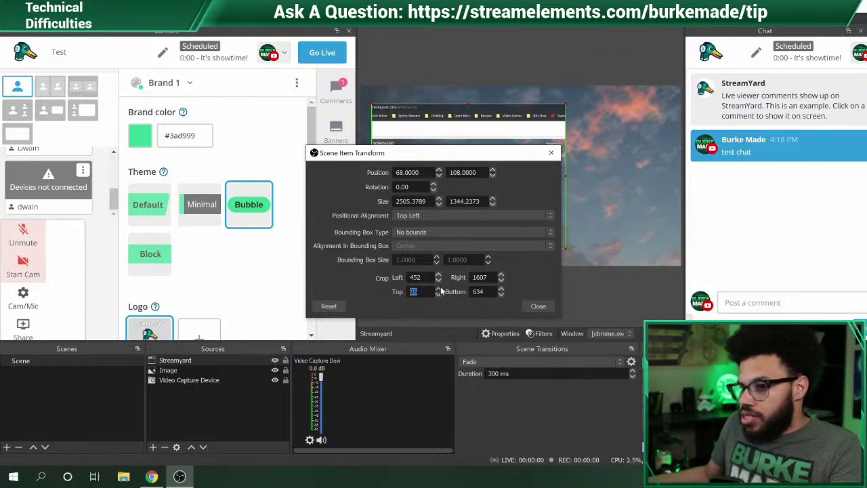
click(439, 289)
click(438, 289)
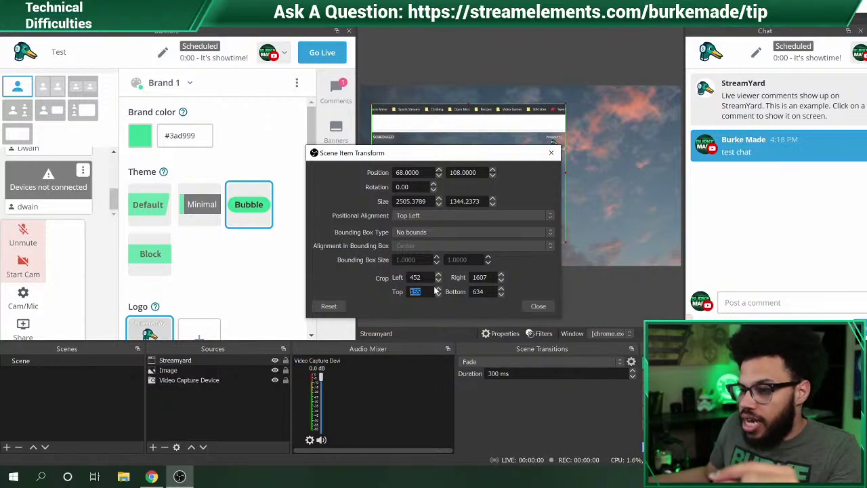
- Set the Streamyard capture's top crop to 1000 and move the capture to the lower-left corner of the canvas
click(420, 291)
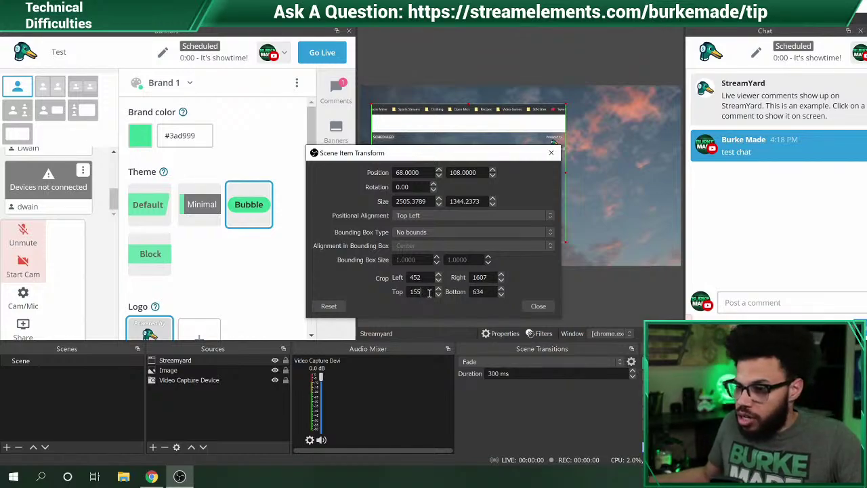
text(0)
key(BackSpace)
key(BackSpace)
key(BackSpace)
key(BackSpace)
text(1)
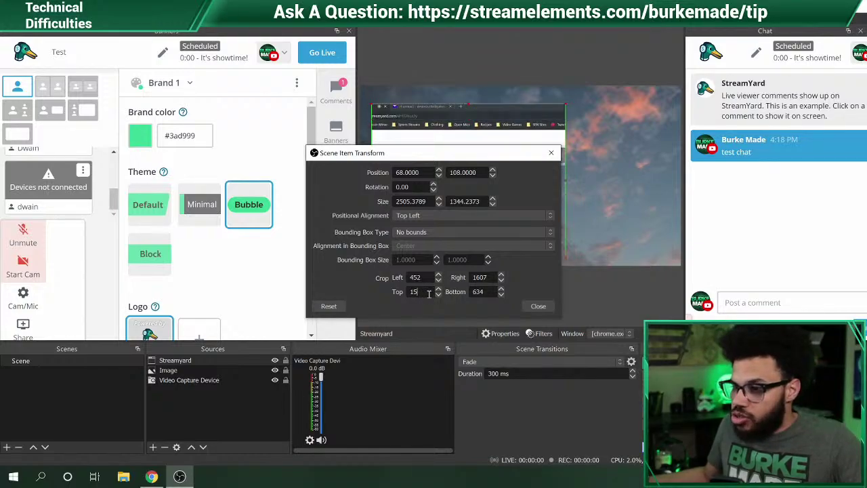
text(00)
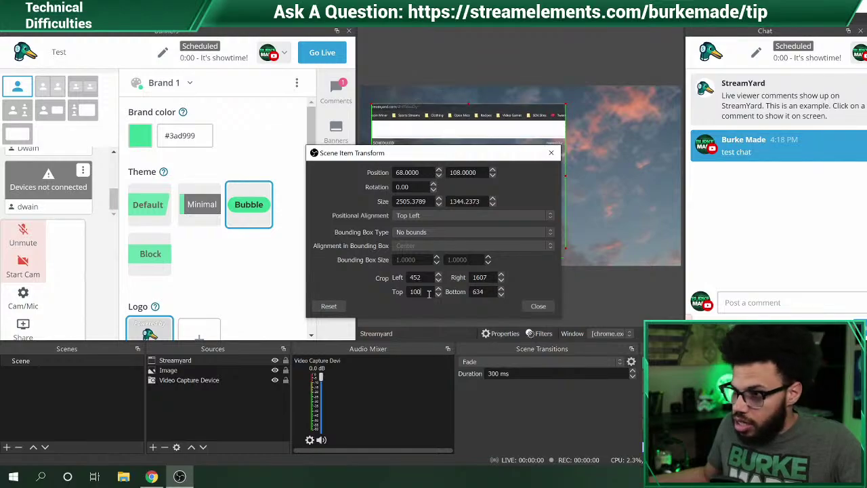
text(0)
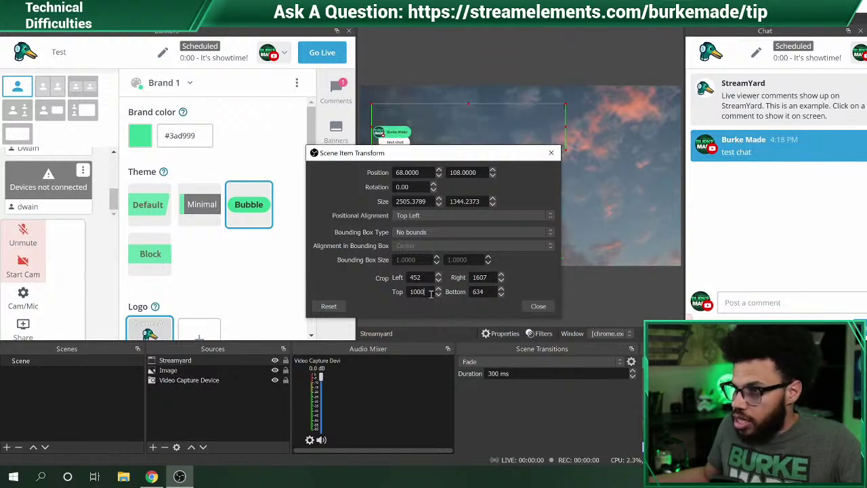
click(536, 306)
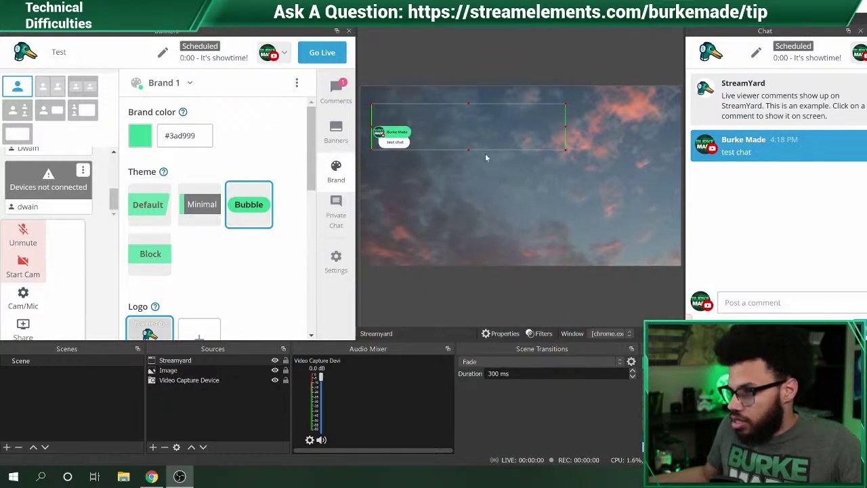
drag(443, 126, 435, 239)
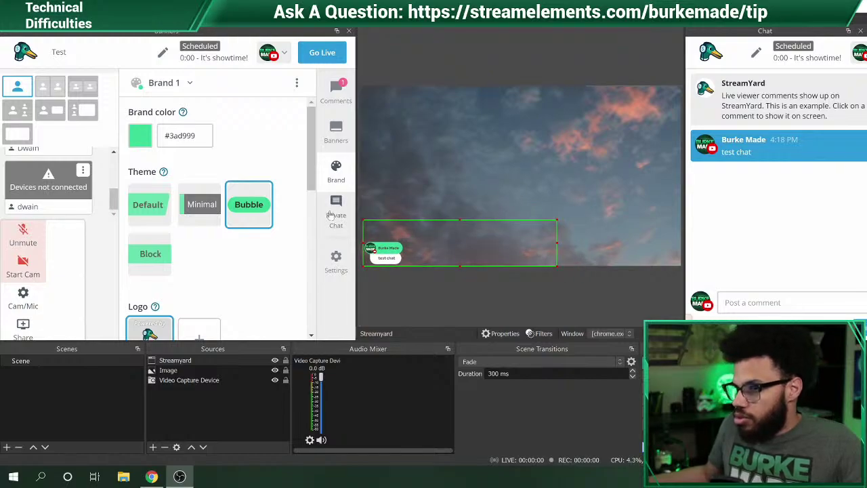
- Try the Minimal and Block StreamYard brand themes on the comment, and settle on the Default theme
click(200, 222)
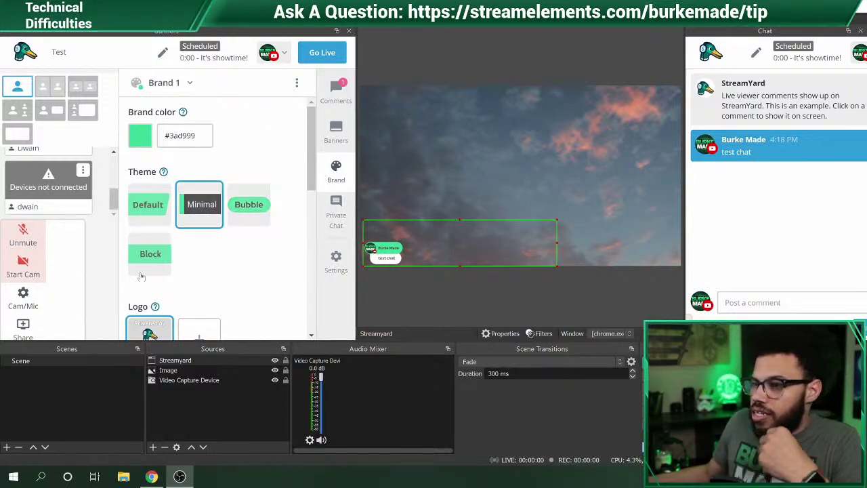
click(146, 260)
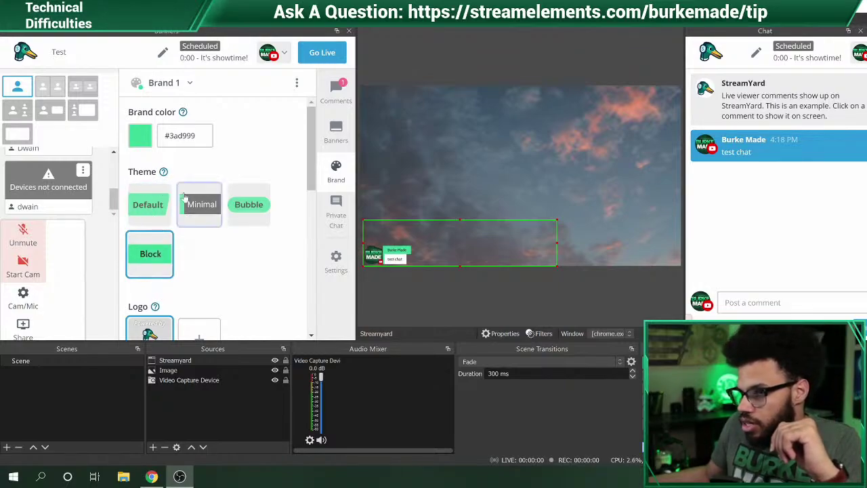
click(202, 208)
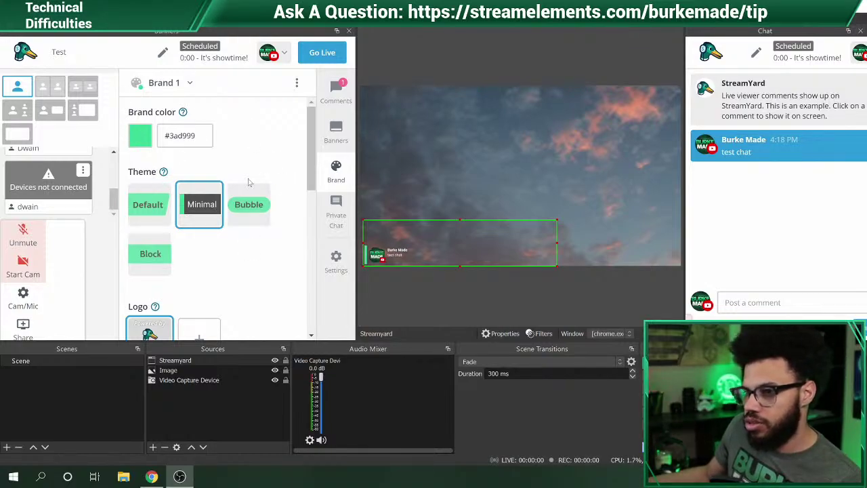
click(145, 207)
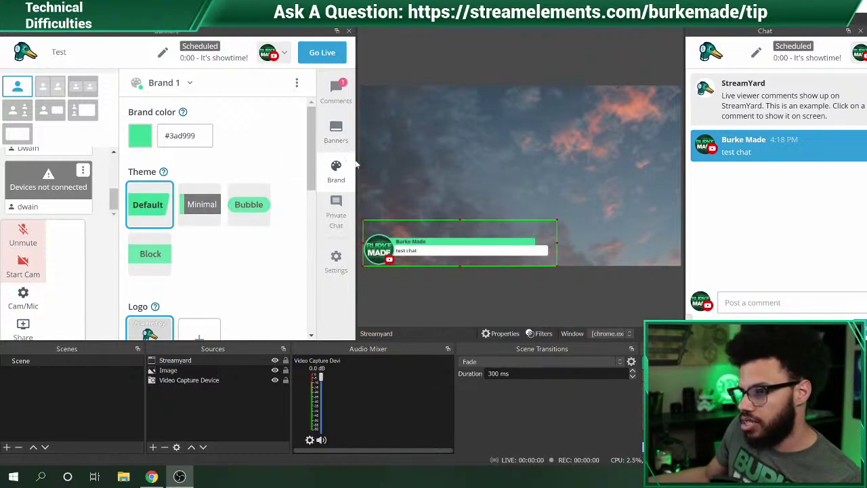
- Display the example banners list in the Banners dock and narrow the dock to enlarge the canvas preview
drag(355, 163, 298, 190)
click(283, 131)
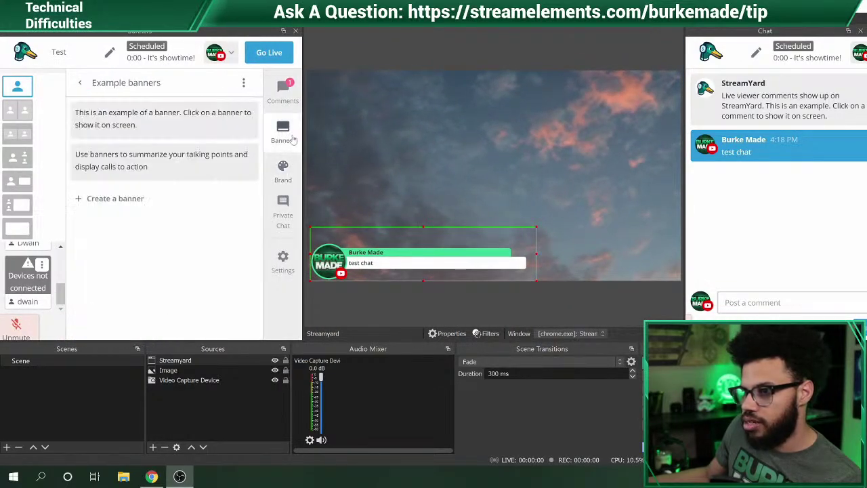
mouse_move(177, 166)
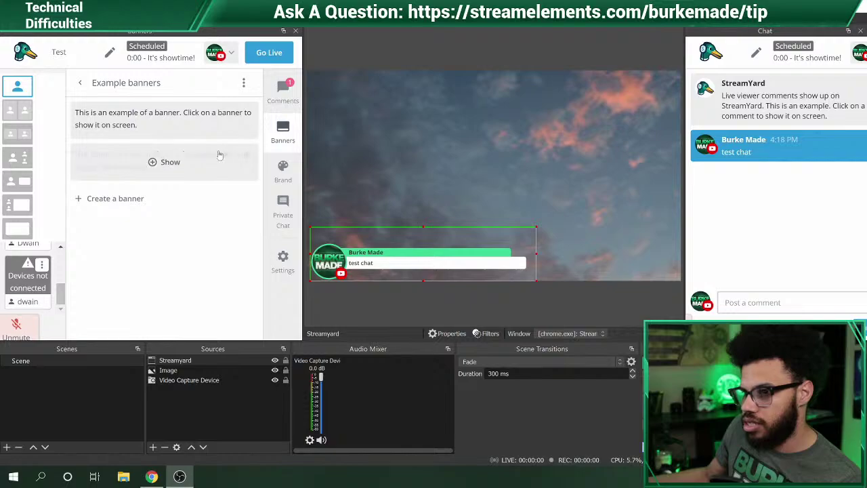
drag(302, 164, 197, 183)
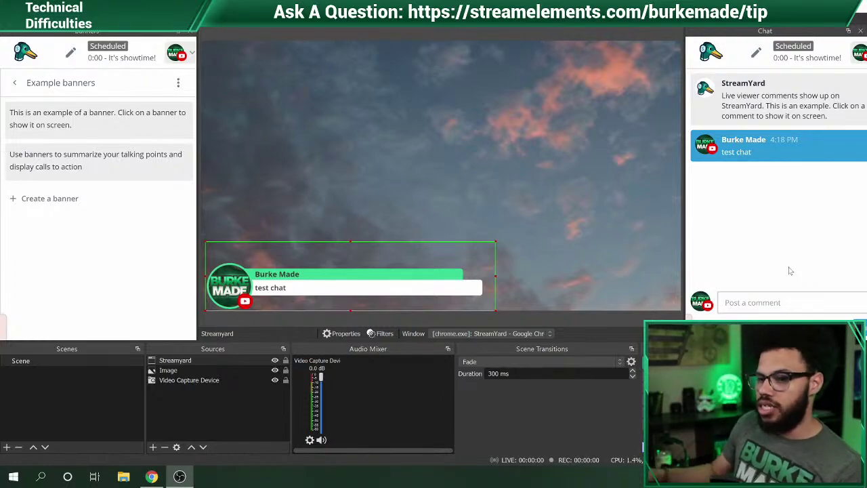
- Replace the "test chat" comment on the broadcast with the first example banner, and hide that banner again
click(802, 158)
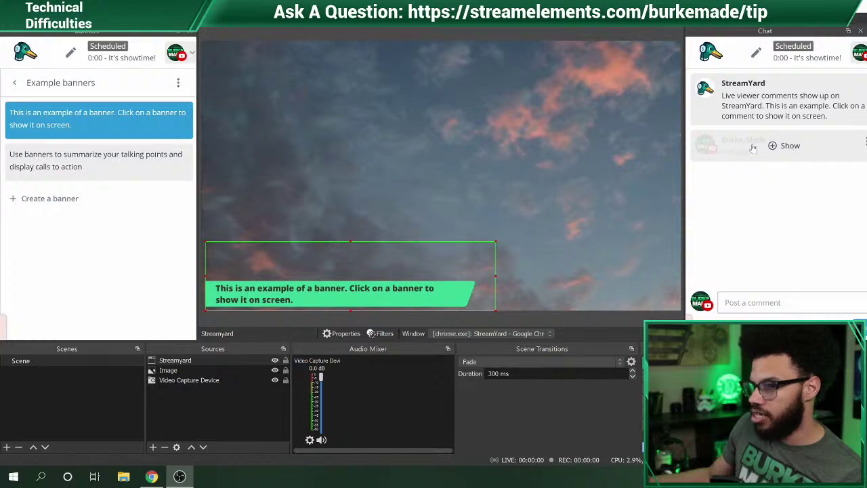
click(98, 118)
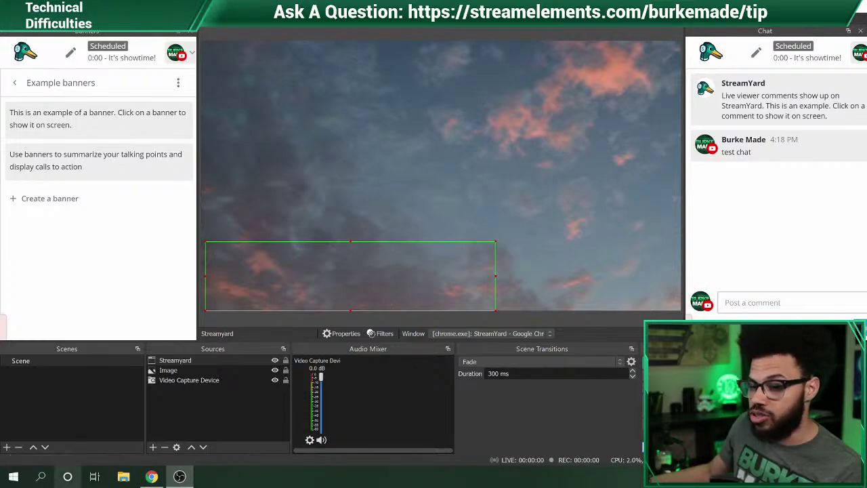
- Switch to Chrome and load YouTube in a new tab
click(151, 476)
key(ctrl+Tab)
drag(243, 279, 288, 328)
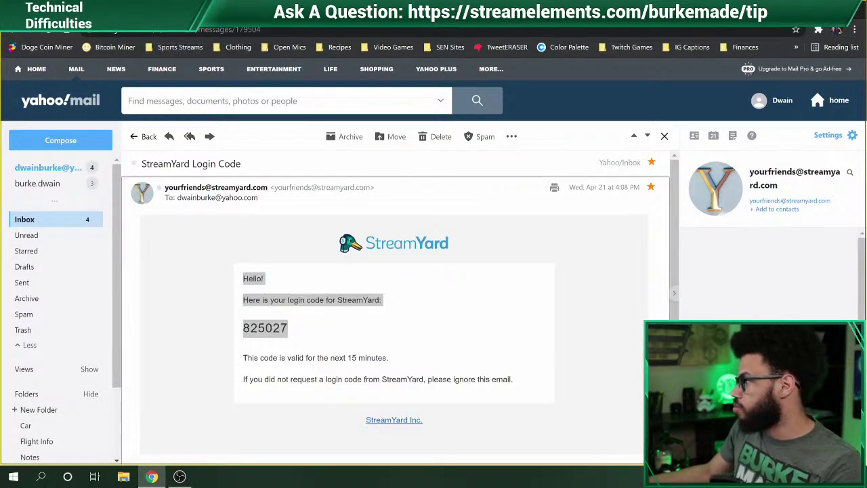
key(ctrl+shift+Tab)
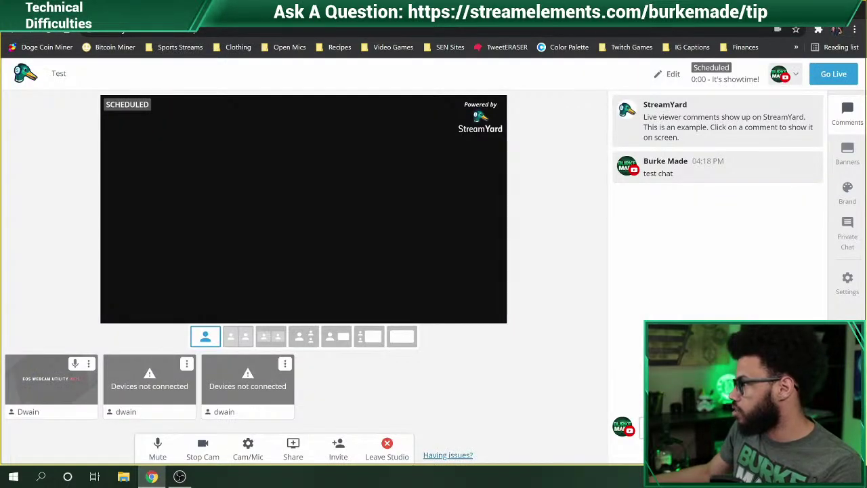
key(ctrl+t)
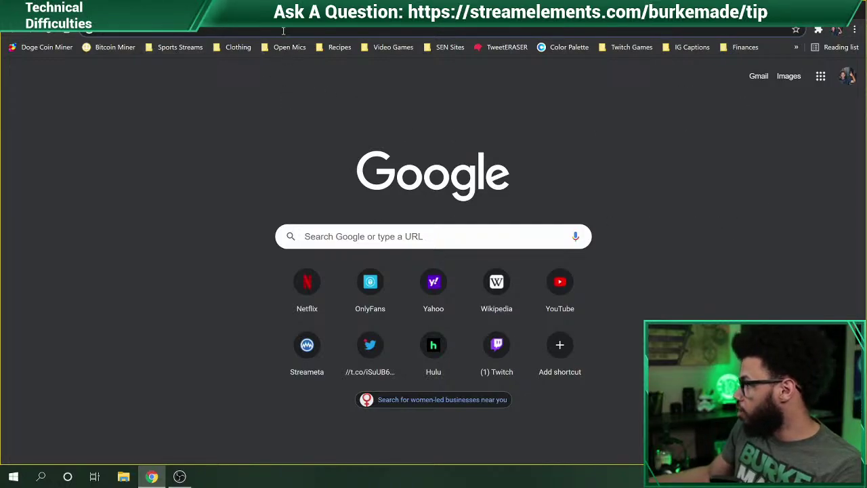
key(ctrl+Tab)
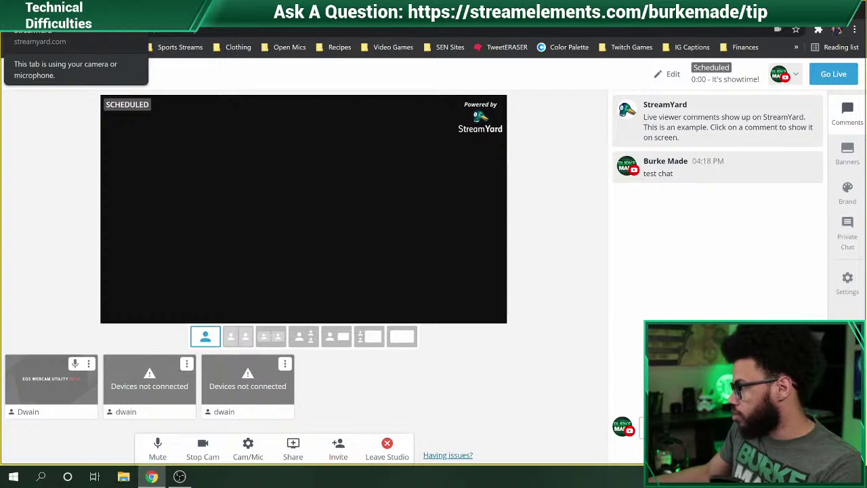
key(ctrl+Tab)
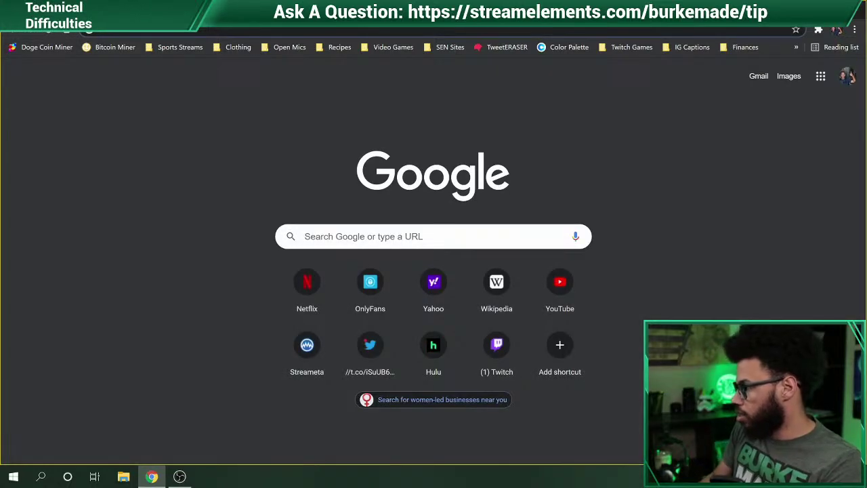
key(ctrl+l)
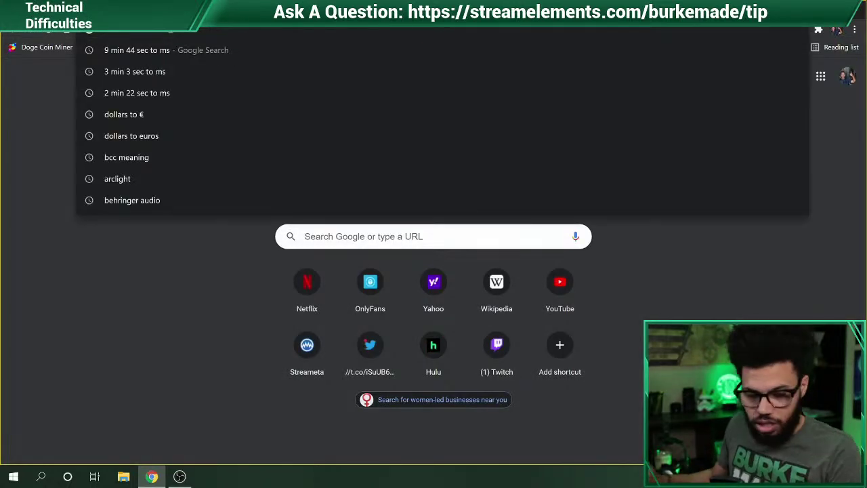
text(you)
key(Return)
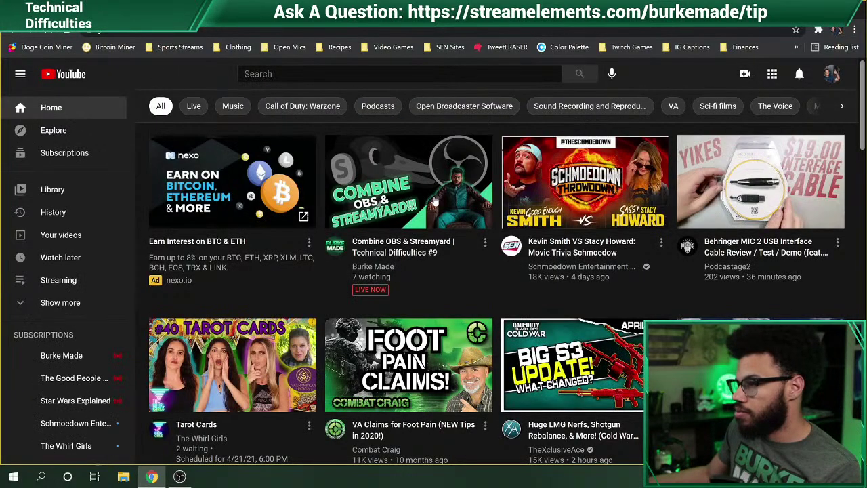
- Switch the YouTube account to the Burke Made channel
click(831, 74)
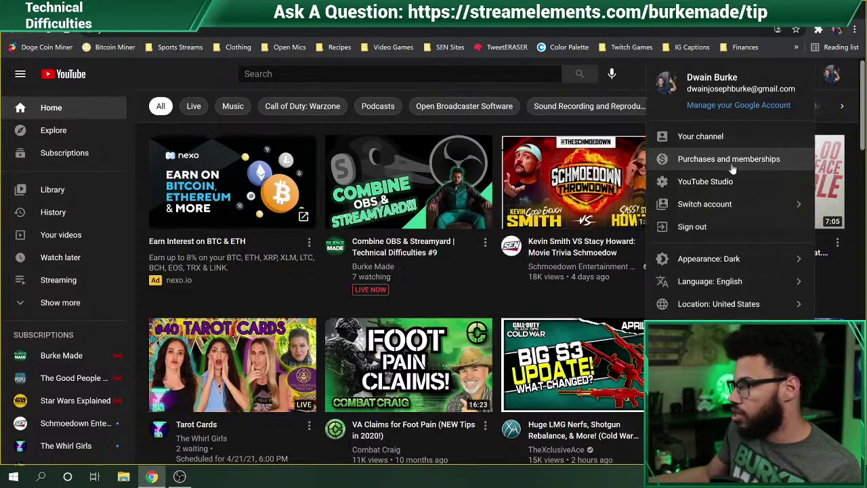
click(728, 203)
click(727, 154)
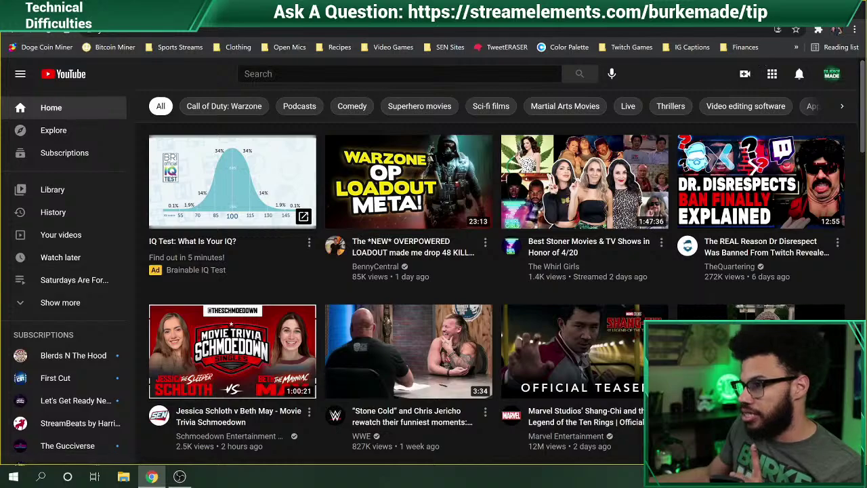
- Open YouTube Studio and list the channel's live streams in its content
click(832, 73)
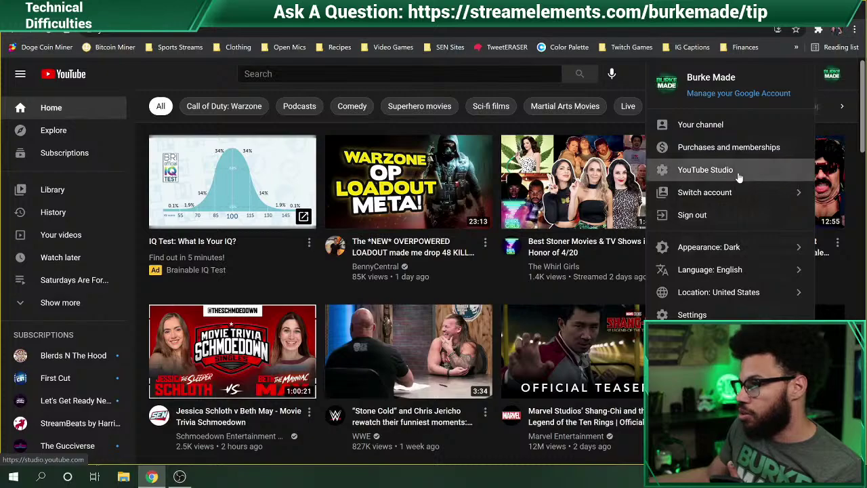
click(739, 175)
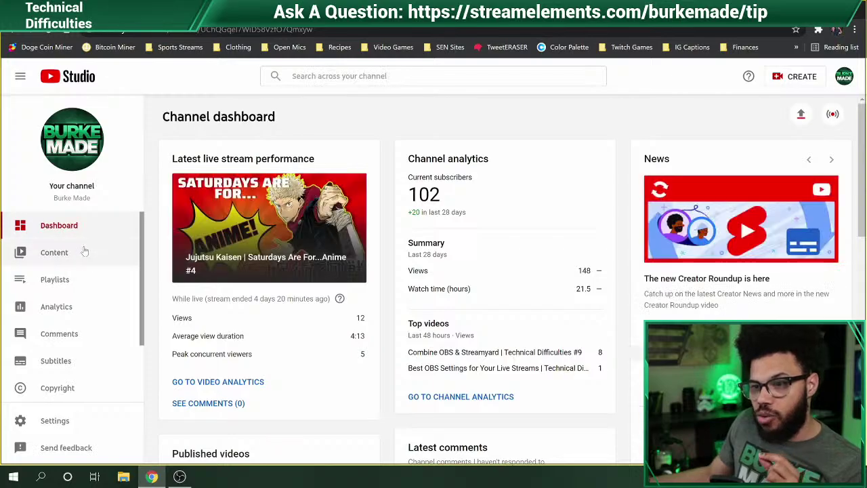
click(84, 250)
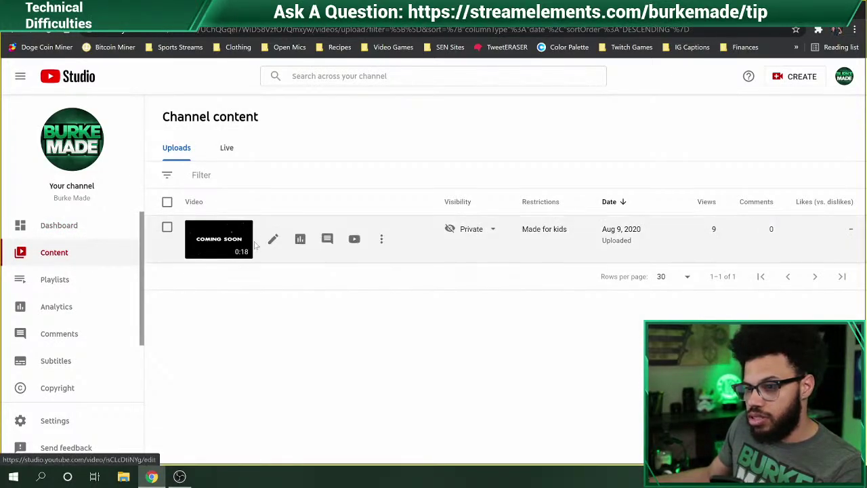
click(229, 148)
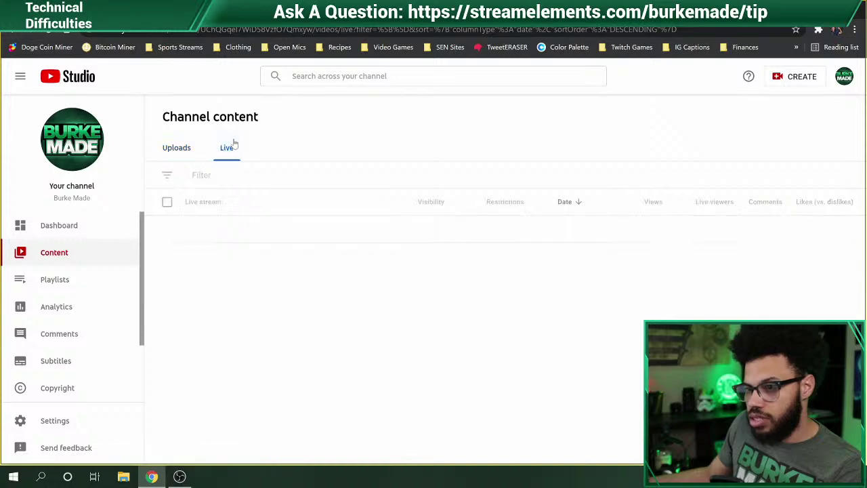
mouse_move(230, 342)
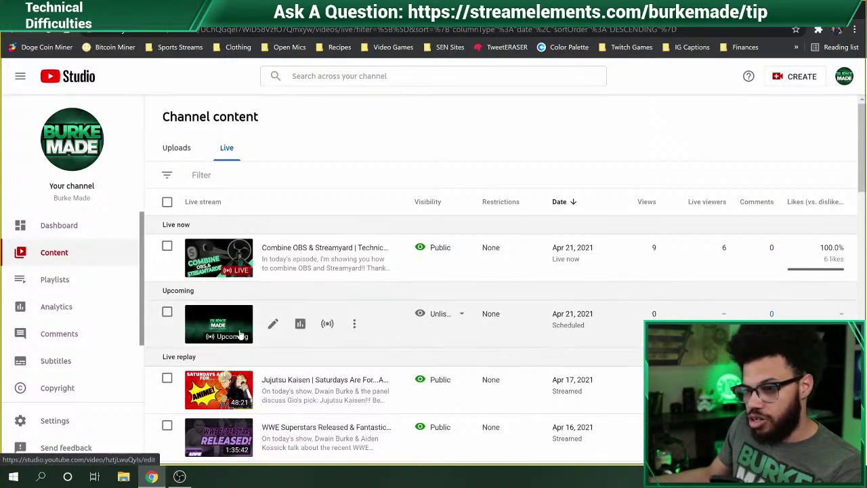
- Open the upcoming Test stream's live control room and review its title, visibility, category, schedule and audience details
click(328, 324)
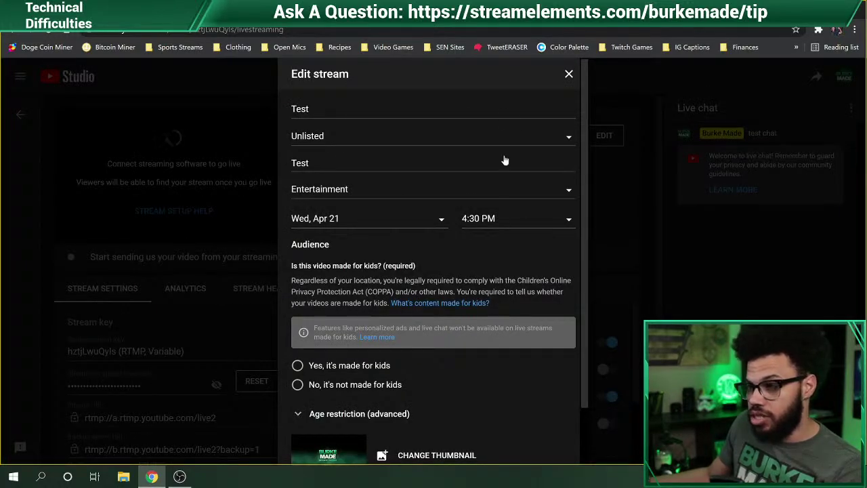
scroll(389, 116, down, 2)
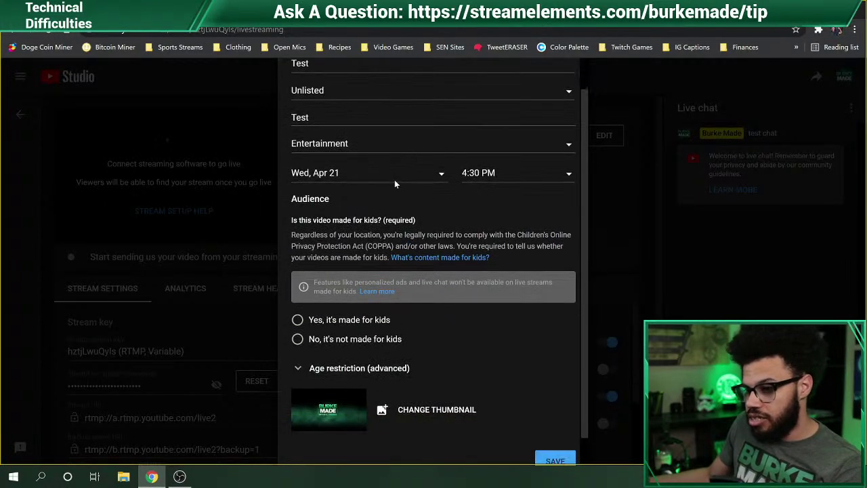
scroll(404, 216, up, 2)
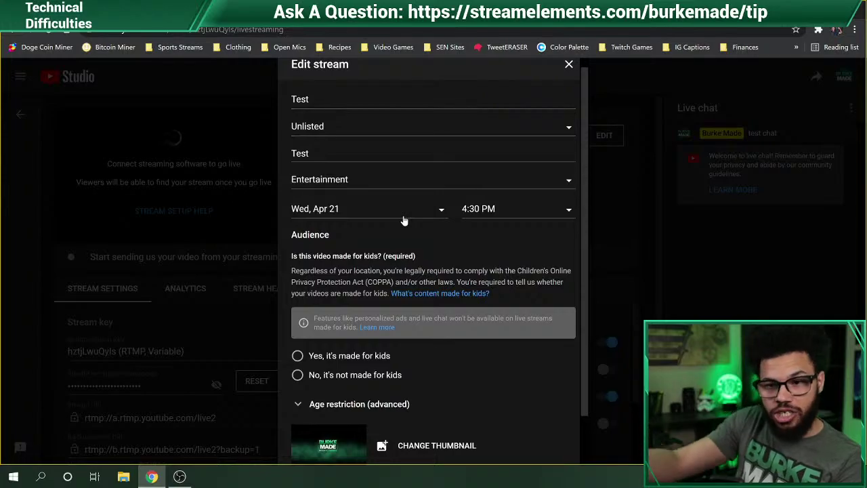
scroll(433, 159, down, 2)
scroll(464, 136, up, 2)
scroll(503, 227, down, 2)
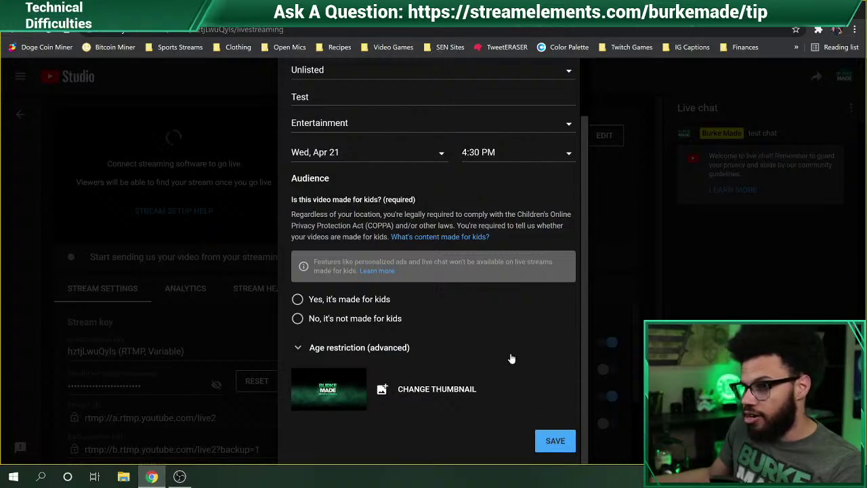
- Mark the Test stream as not made for kids and save its stream details
click(555, 441)
scroll(521, 369, up, 2)
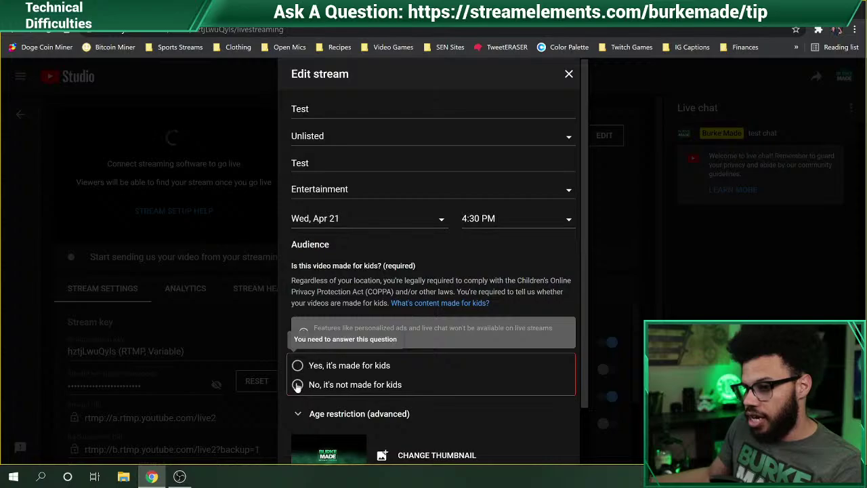
click(297, 385)
scroll(514, 377, down, 1)
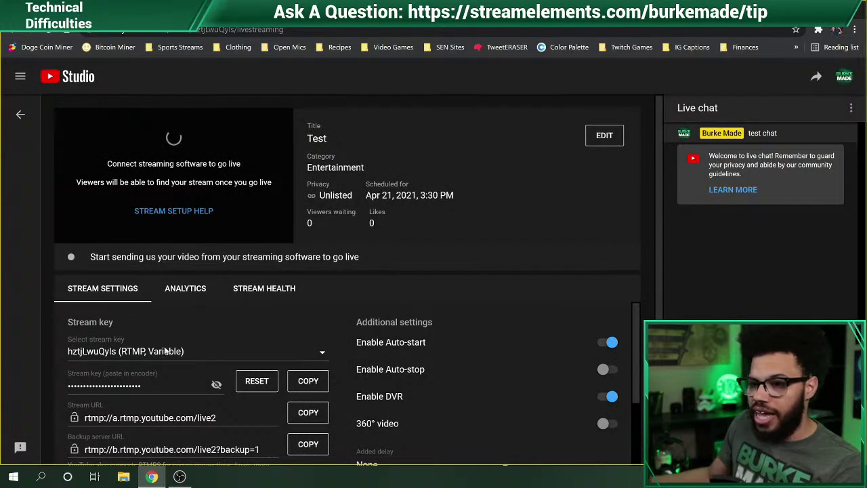
- Assign the default stream key (RTMP, Variable) to the Test stream
click(204, 354)
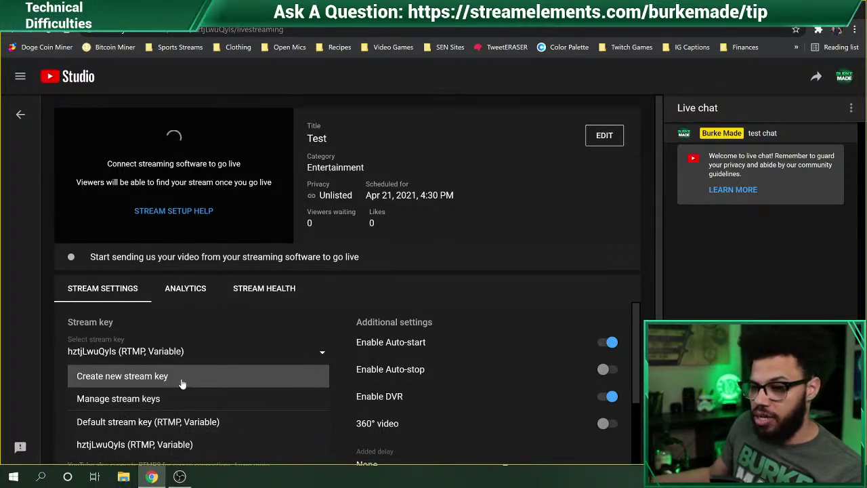
click(187, 422)
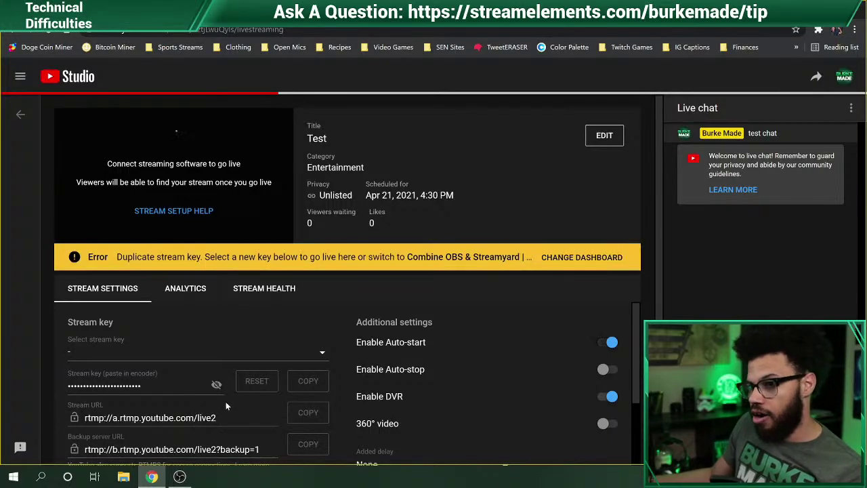